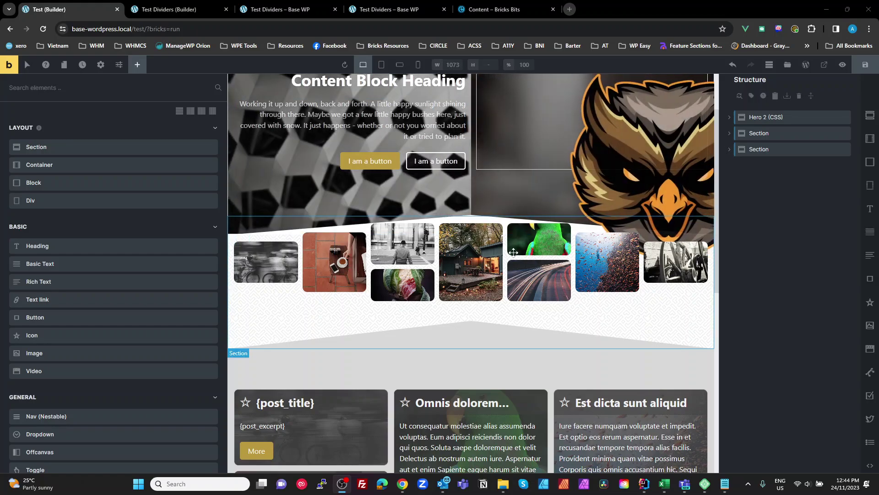
Step: Add a section to the Test Dividers page and give it the WPE primary yellow background
click(192, 8)
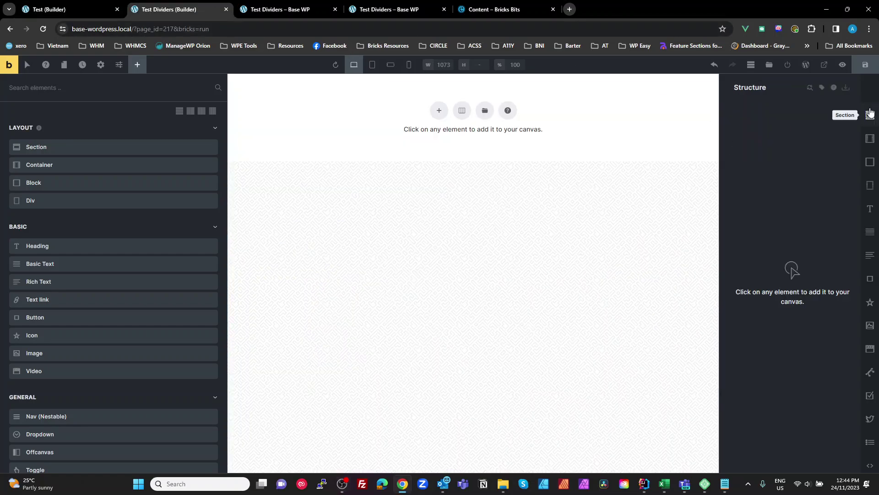
click(870, 115)
click(803, 175)
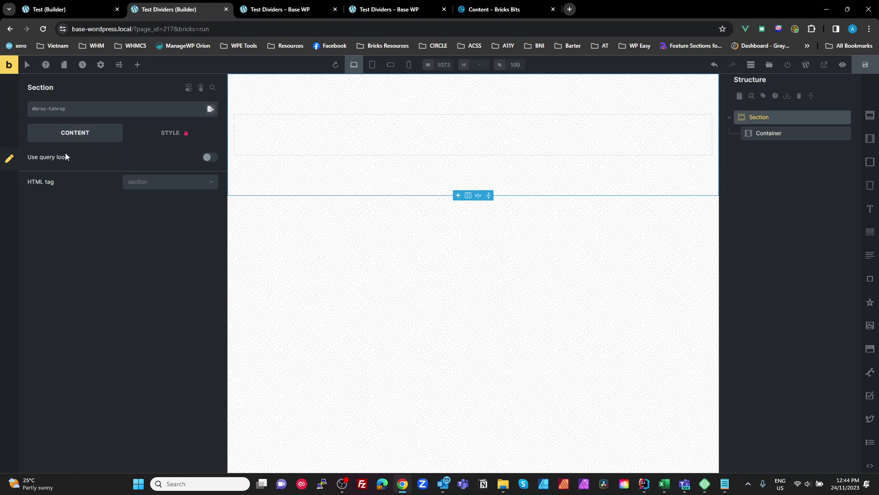
click(186, 135)
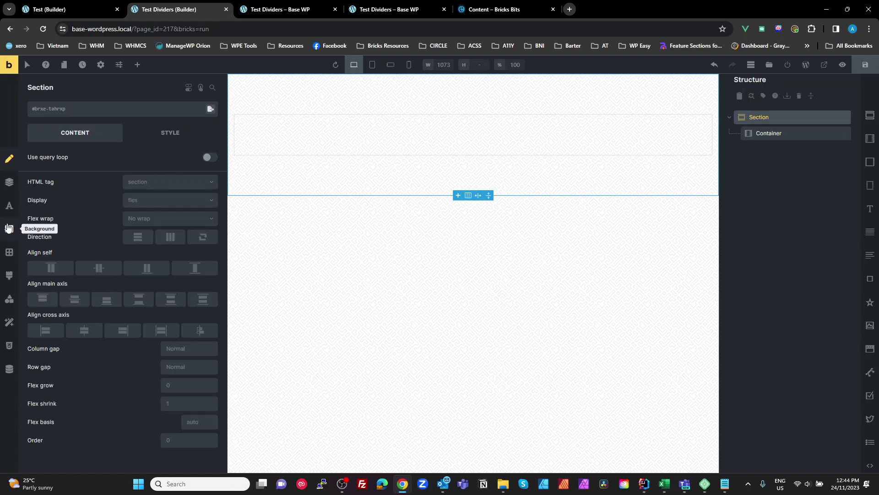
click(9, 228)
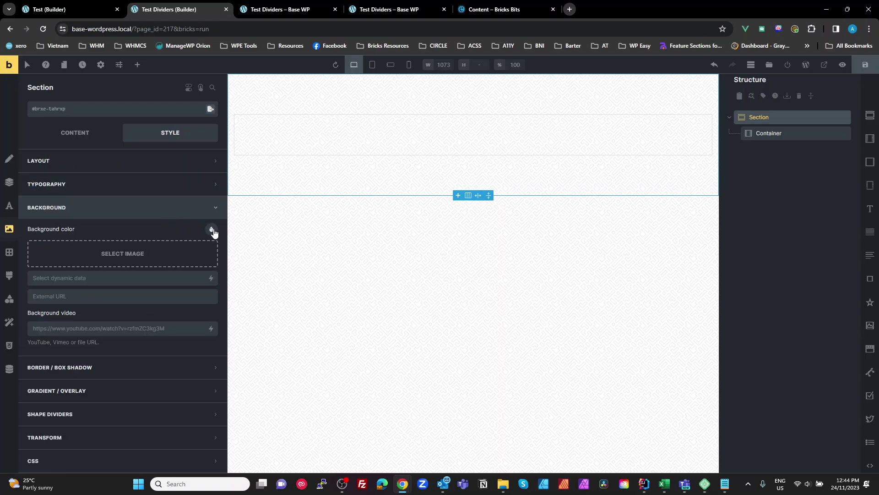
click(211, 230)
click(78, 253)
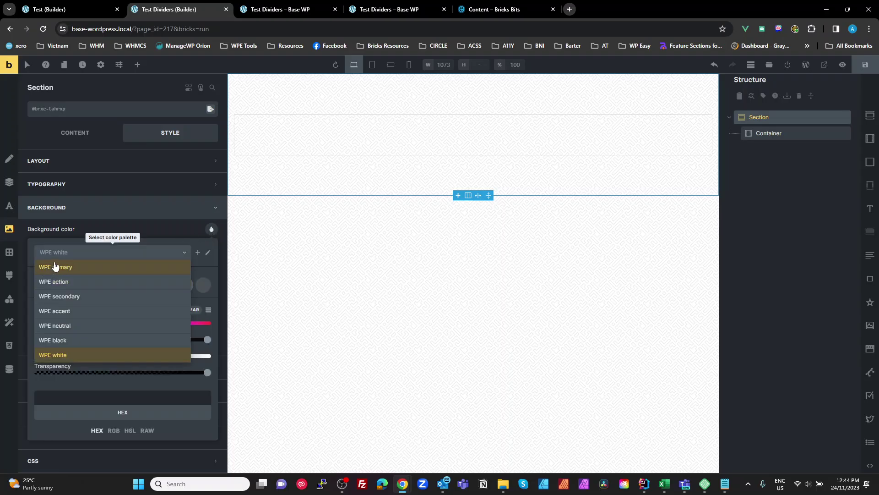
click(52, 267)
click(43, 283)
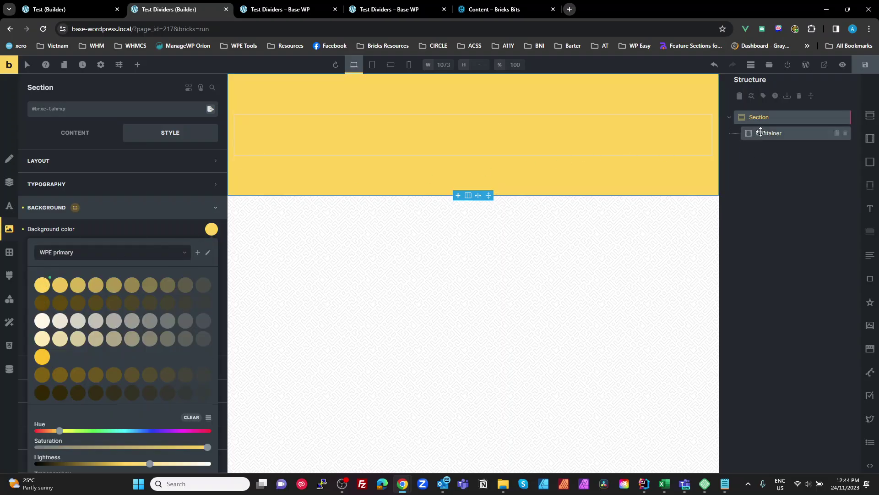
Step: Add a Heading, a Basic Text and a Rich Text element inside the section's container
click(761, 133)
click(870, 209)
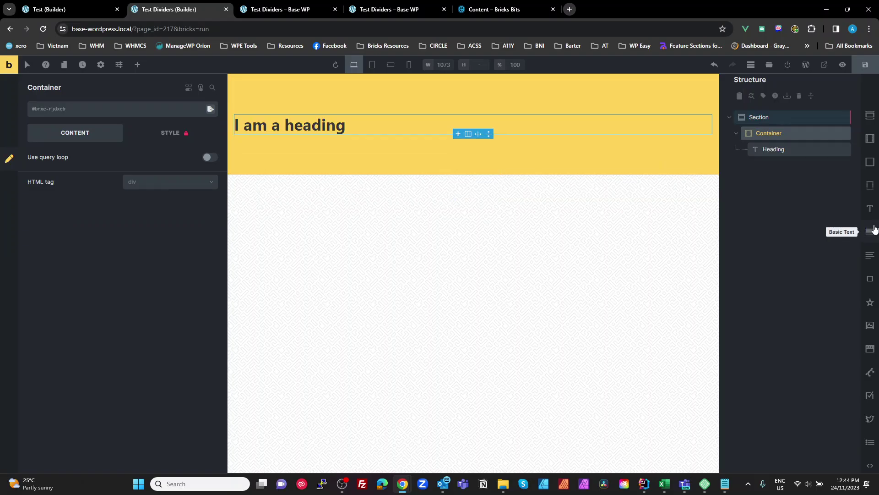
click(870, 232)
click(870, 259)
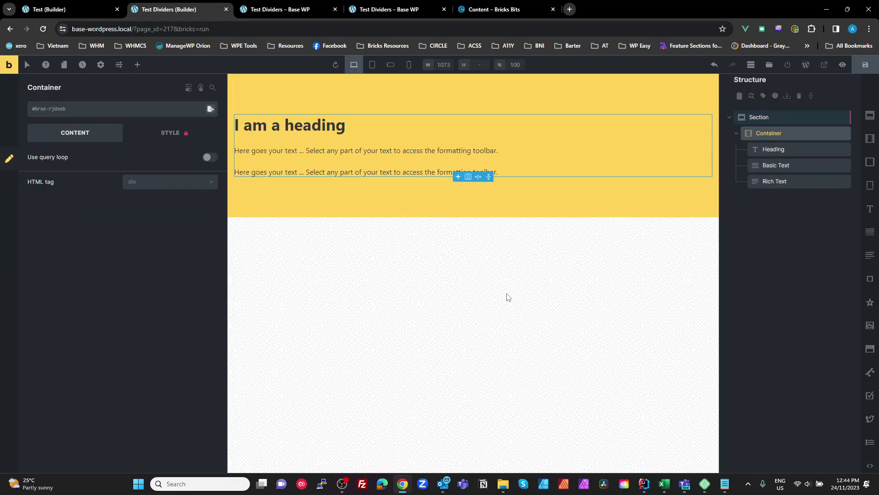
click(785, 194)
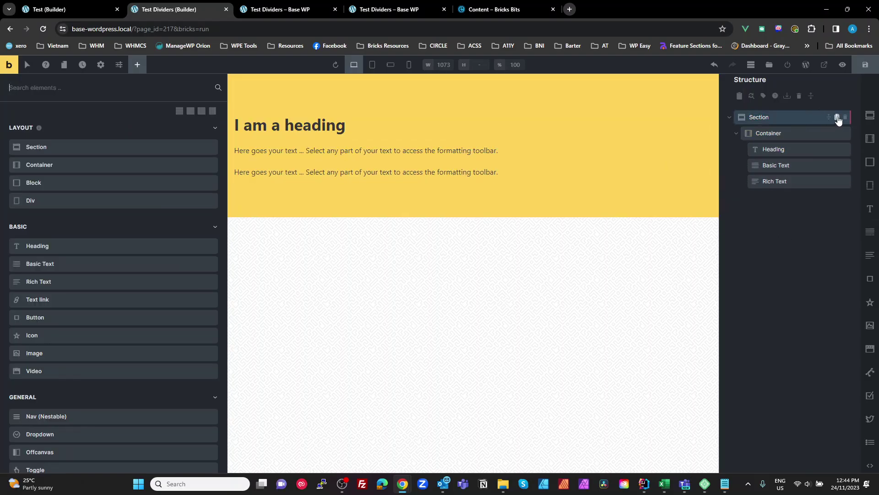
Step: Duplicate the yellow section twice and switch the middle copy's background to WPE white
click(838, 118)
click(838, 118)
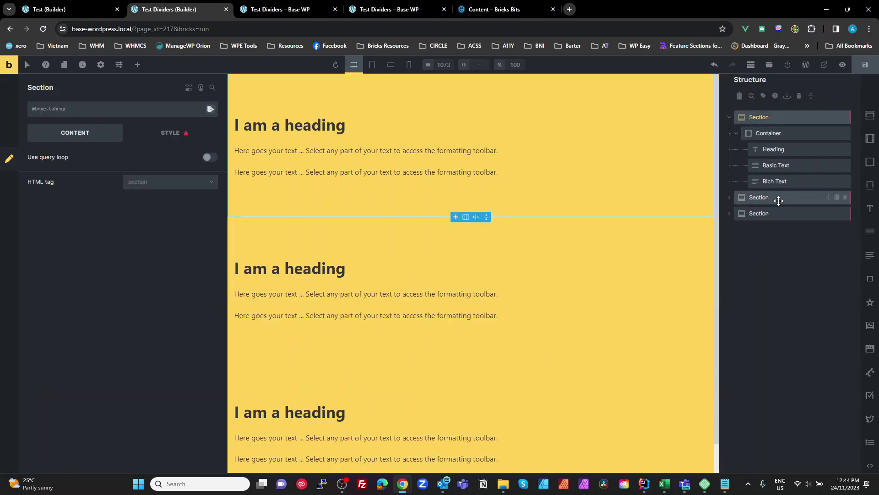
click(182, 136)
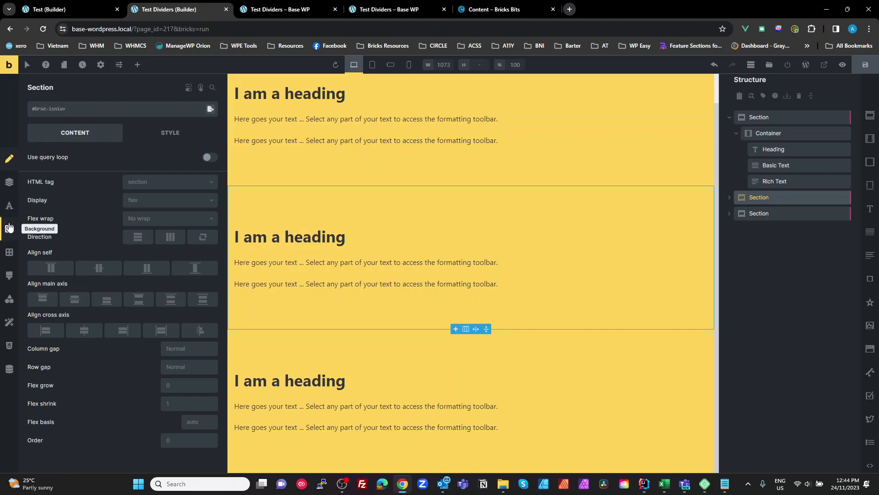
click(9, 228)
click(212, 229)
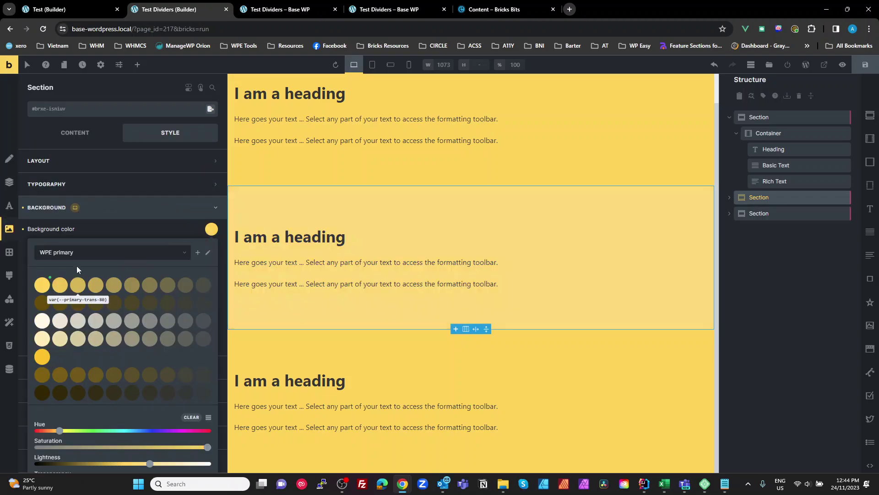
click(78, 264)
click(53, 326)
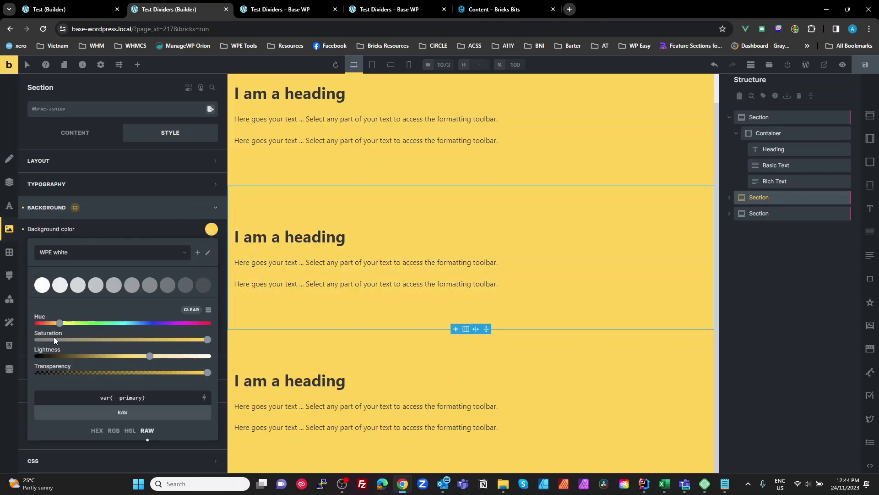
click(42, 285)
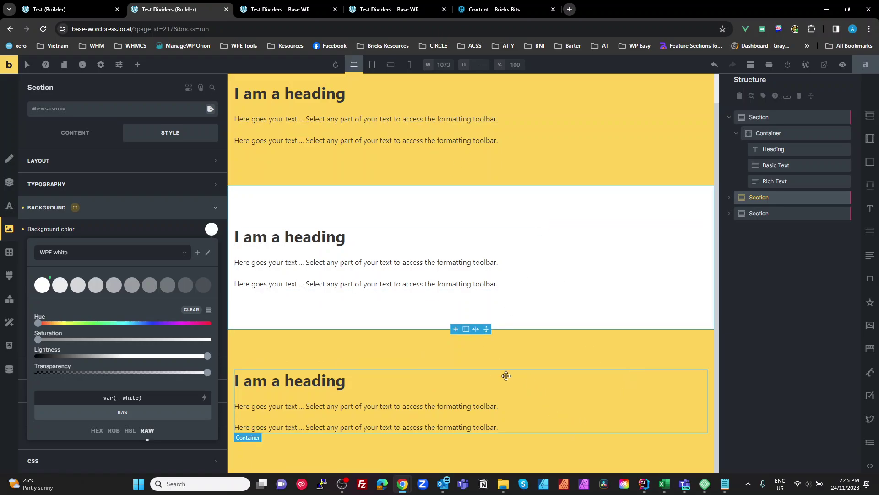
click(789, 308)
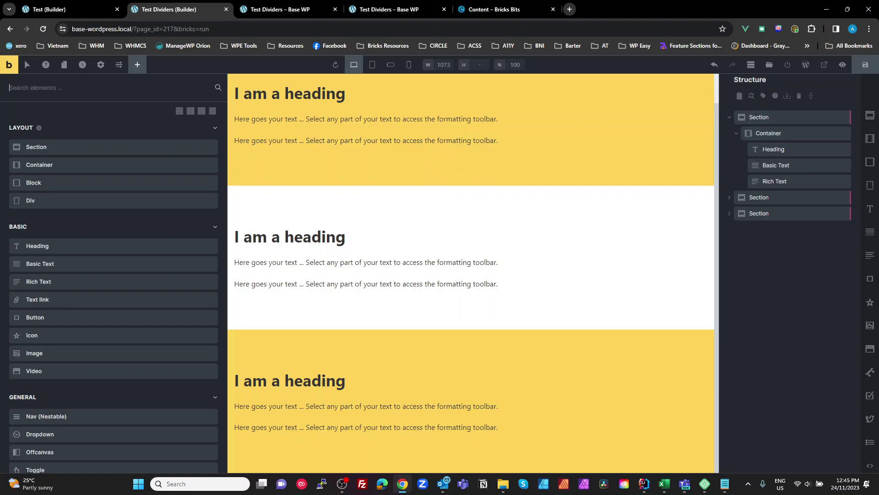
Step: Add a white-filled Triangle shape divider to the first yellow section
click(771, 115)
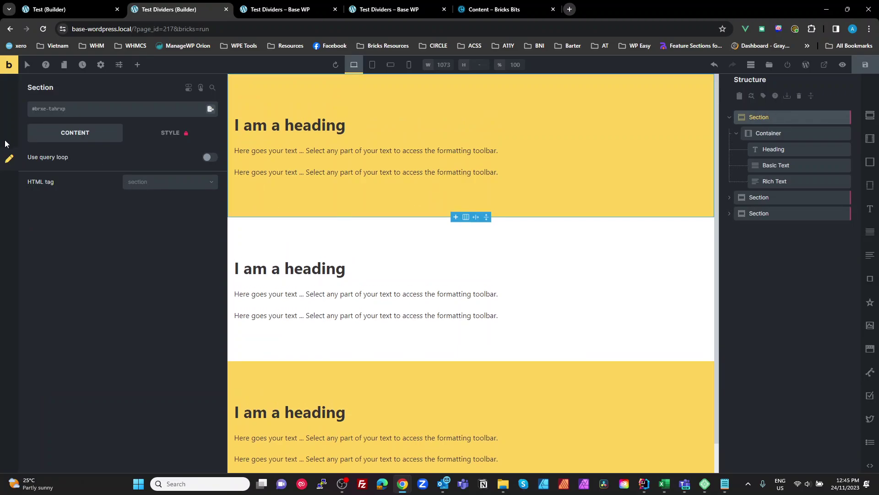
click(187, 135)
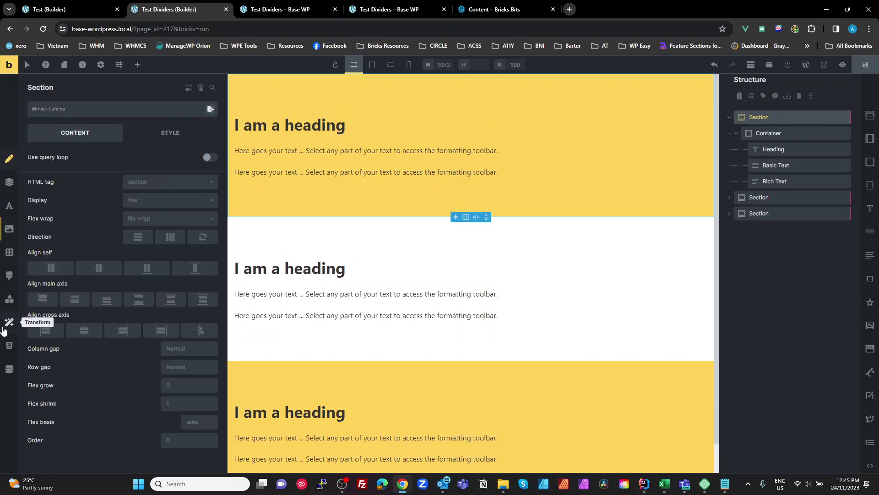
click(9, 300)
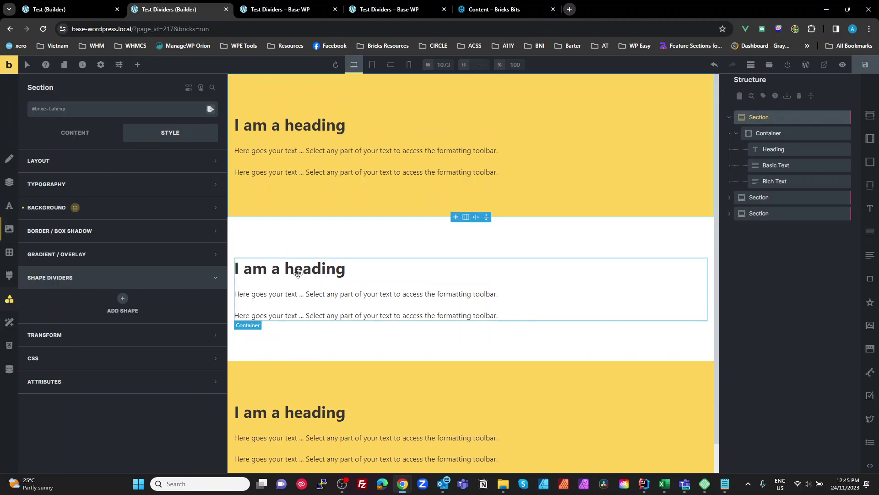
click(122, 304)
click(115, 325)
scroll(87, 380, down, 5)
click(68, 406)
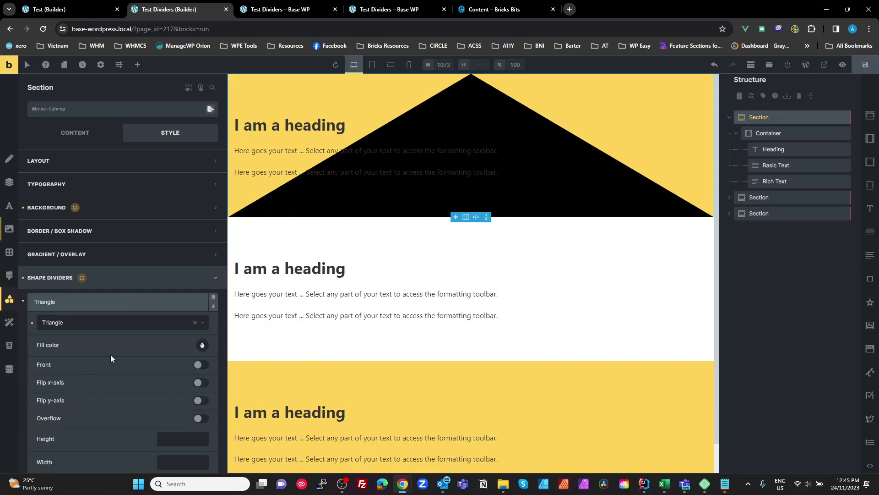
click(203, 346)
click(51, 399)
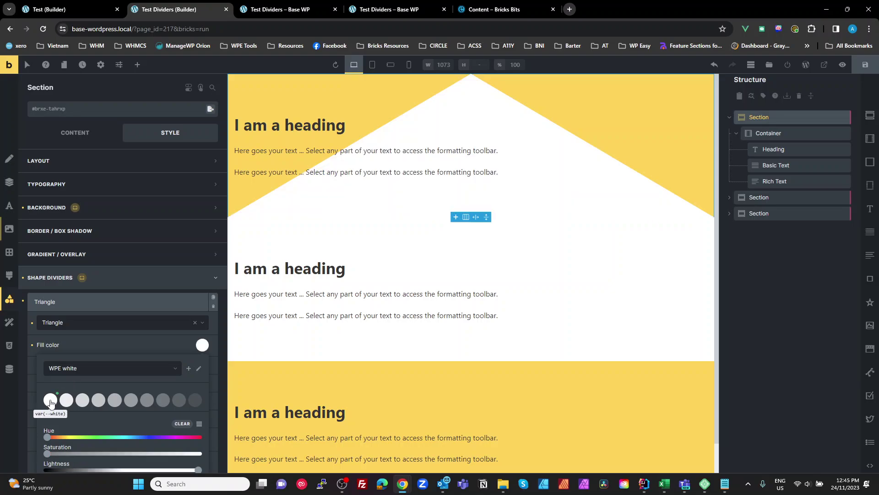
Step: Set the triangle divider's height to 7vh and its vertical align to End
scroll(82, 380, down, 2)
scroll(92, 384, down, 1)
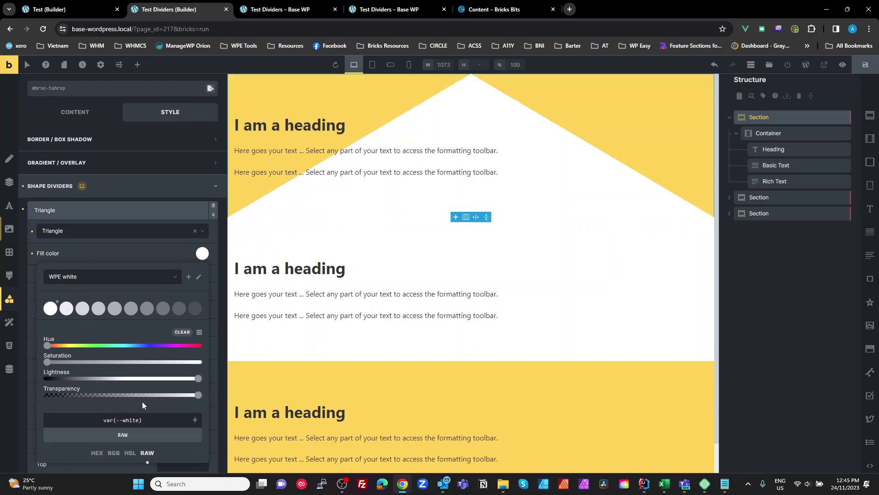
click(102, 210)
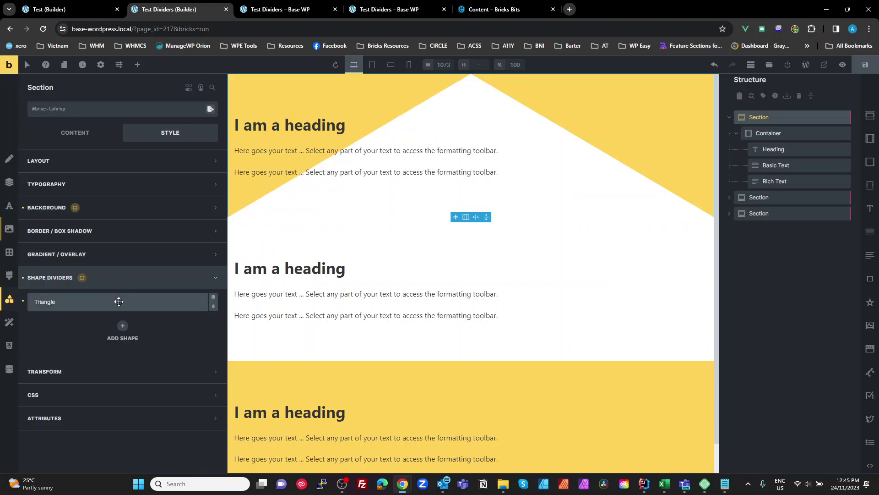
click(118, 302)
scroll(191, 396, down, 1)
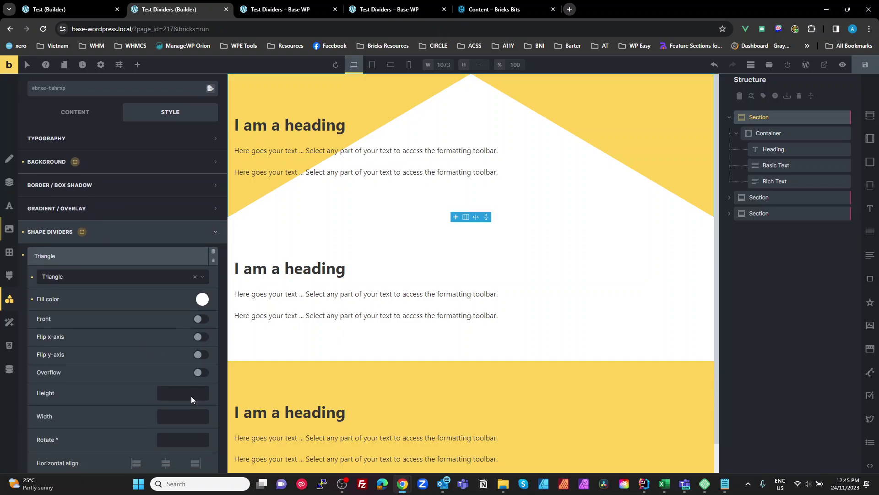
text(7vh)
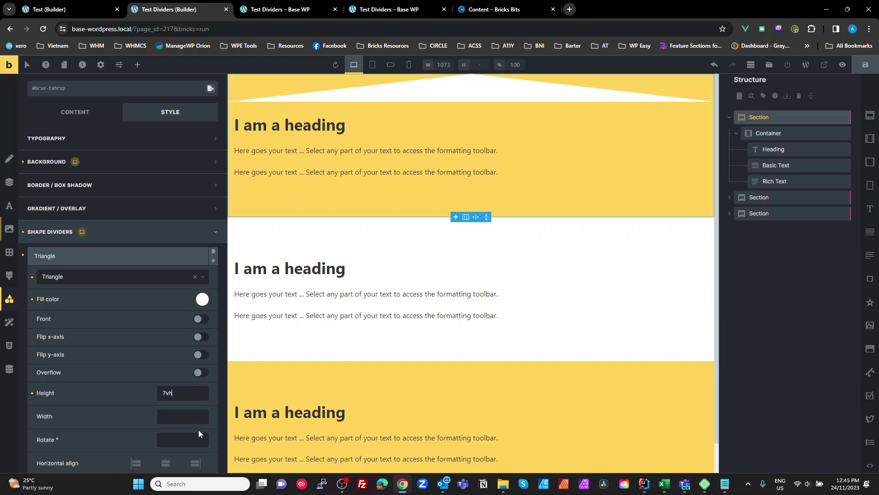
scroll(199, 430, down, 3)
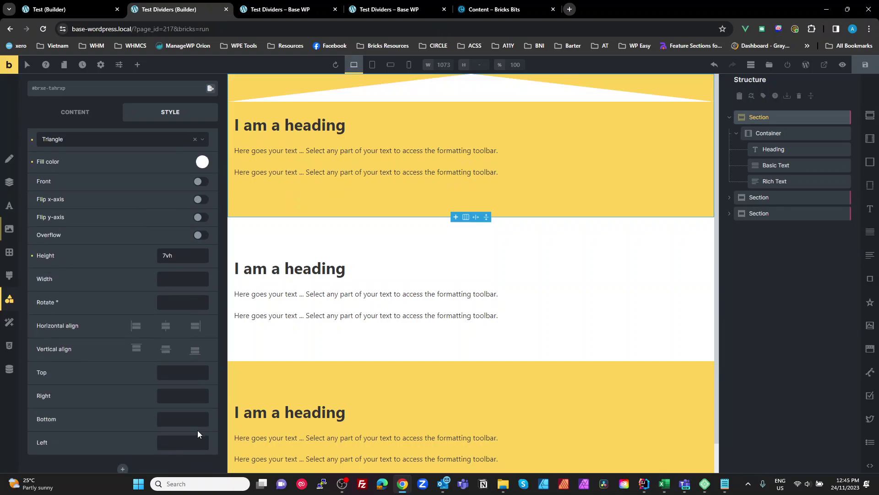
click(196, 352)
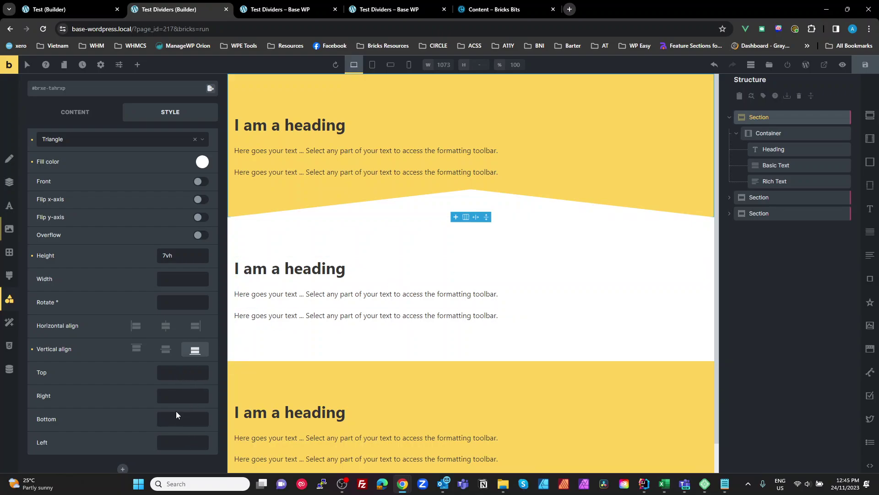
Step: Give the divider a -0.5px bottom offset, save, and check it on the frontend
text(-0.5px;)
click(864, 66)
click(274, 9)
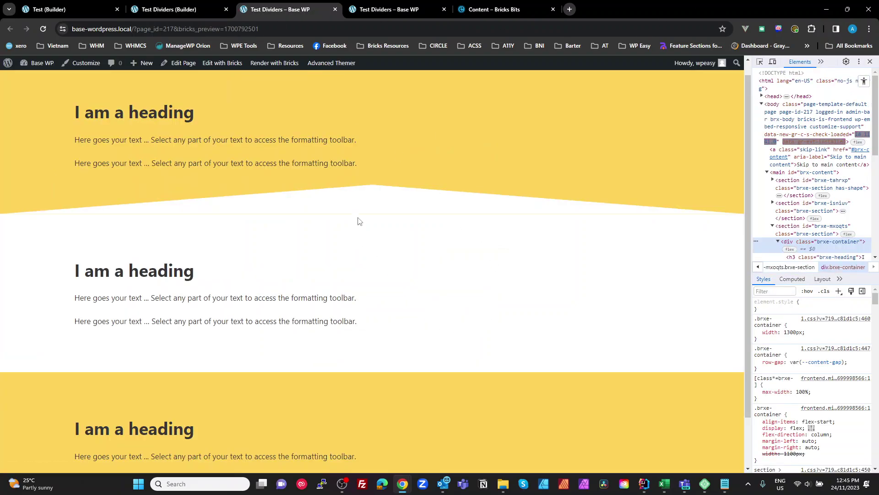
click(148, 10)
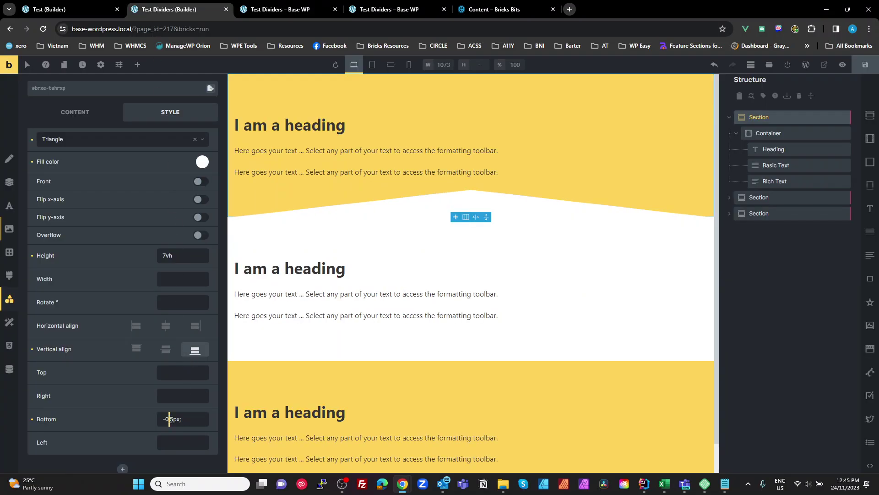
Step: Change the bottom offset to -1px, save, and confirm the live page shows no gap
key(BackSpace)
click(865, 65)
click(294, 10)
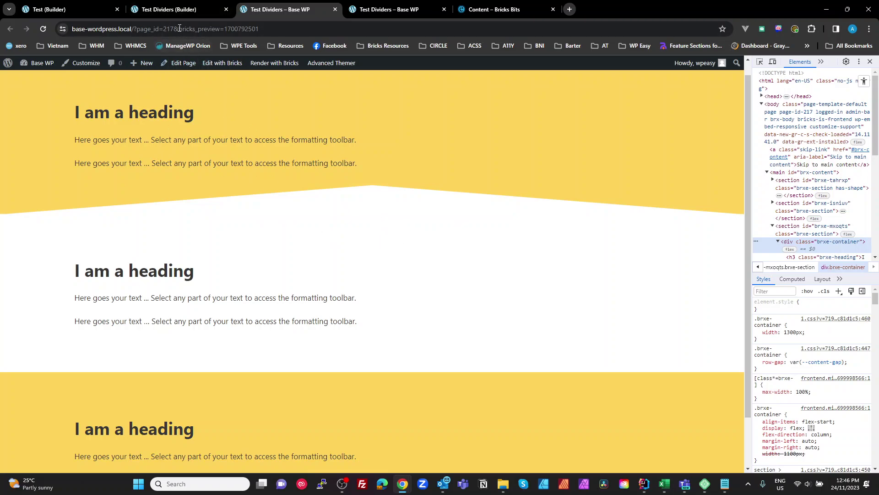
click(177, 10)
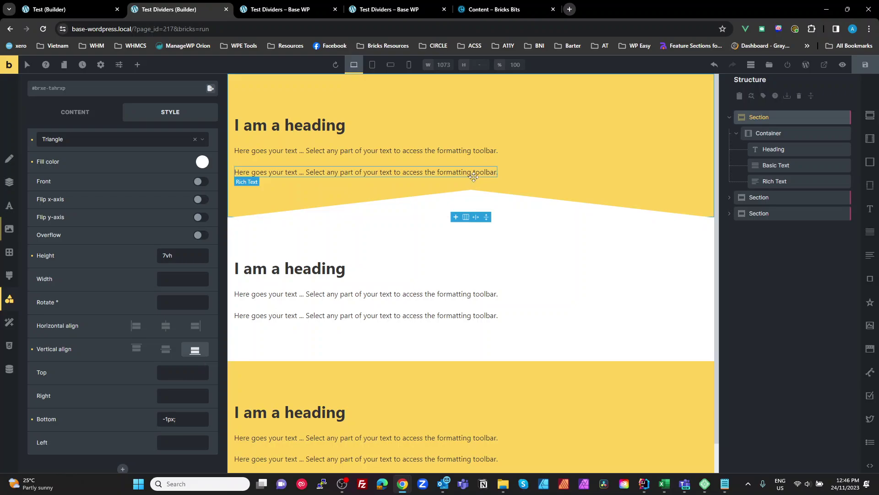
drag(179, 418, 117, 418)
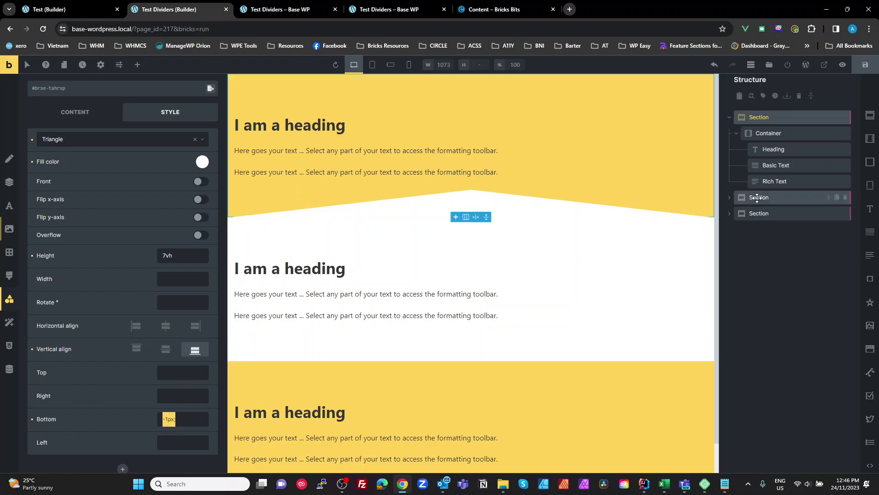
Step: Add a Triangle shape divider to the third yellow section
click(763, 212)
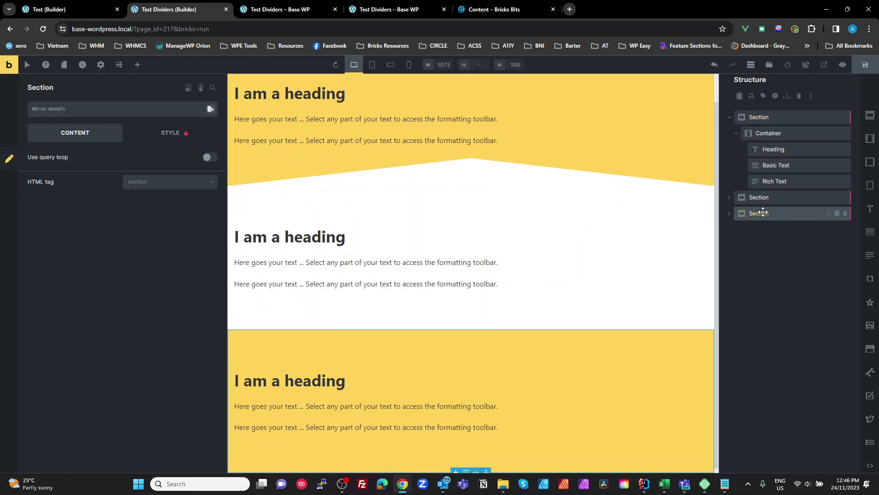
click(186, 133)
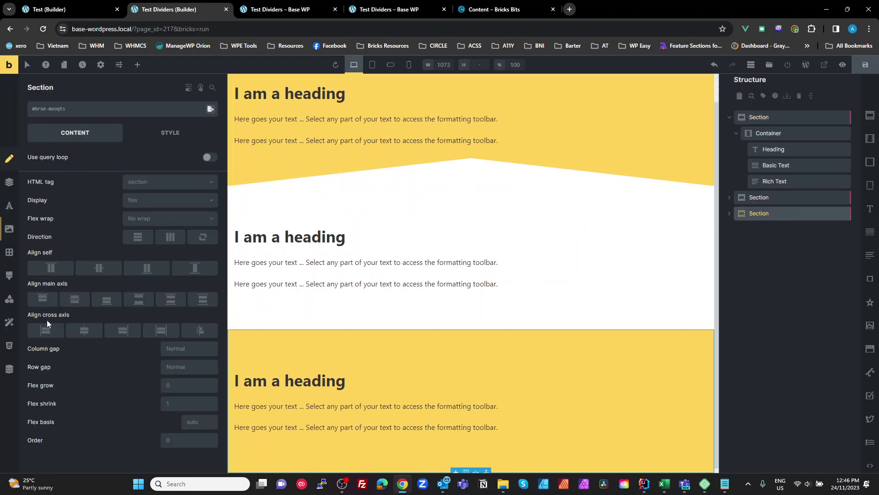
click(9, 299)
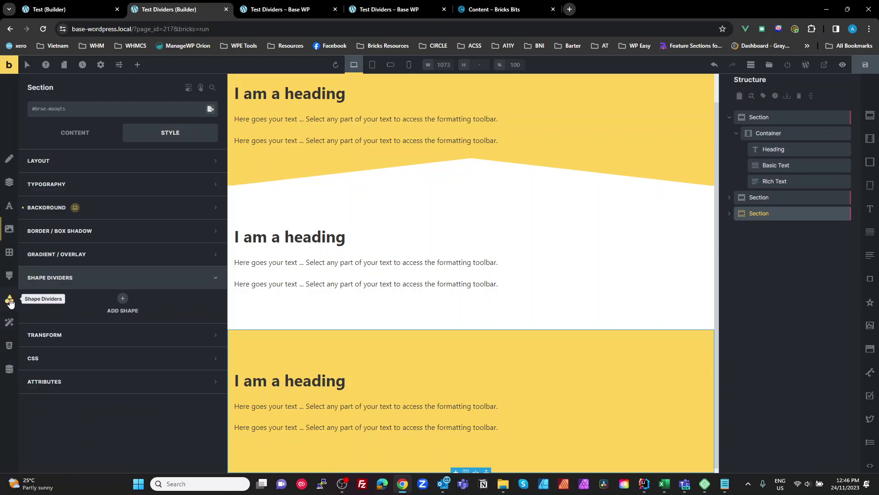
click(110, 306)
click(105, 322)
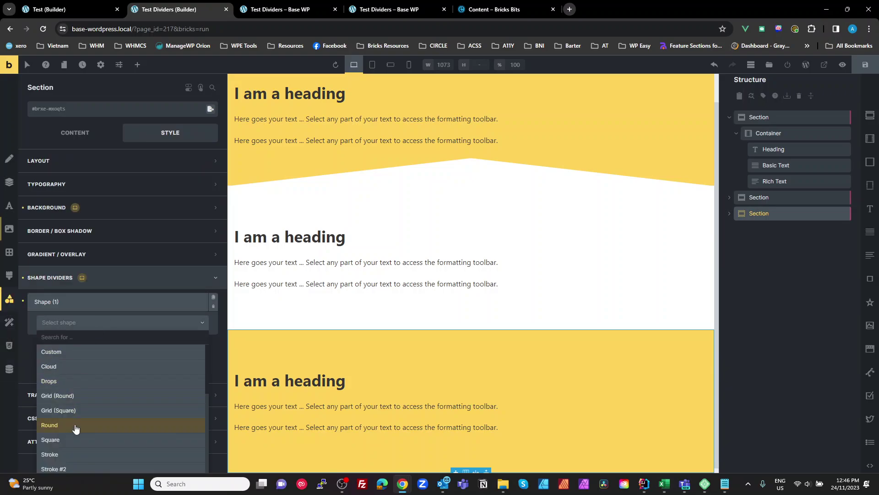
scroll(75, 428, down, 1)
click(71, 453)
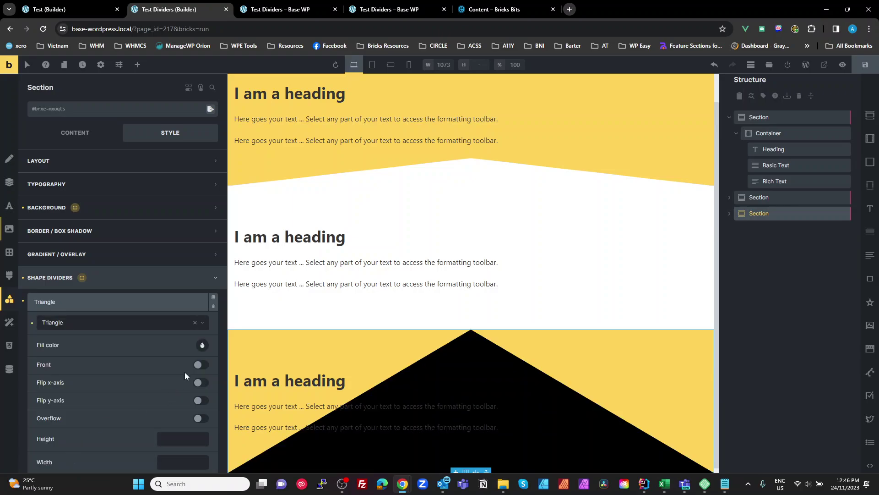
Step: Set the triangle divider's height to 7vh and its top offset to -7vh
scroll(174, 357, down, 1)
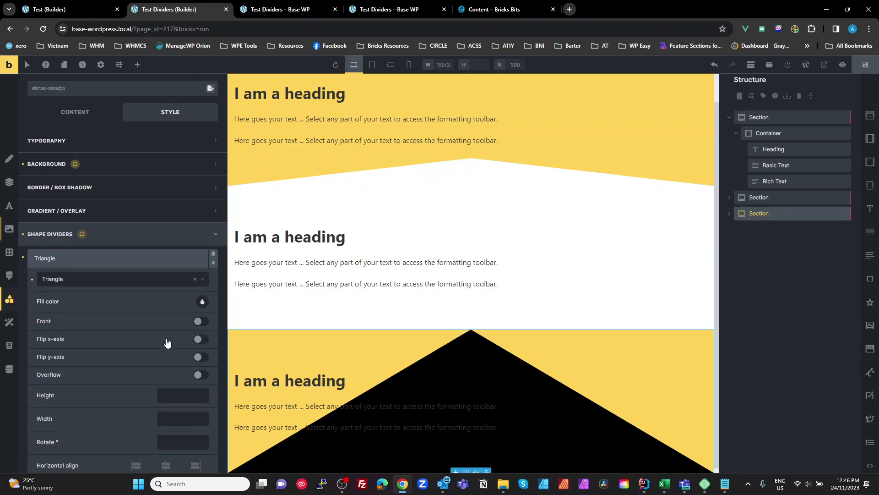
click(184, 392)
text(7vh)
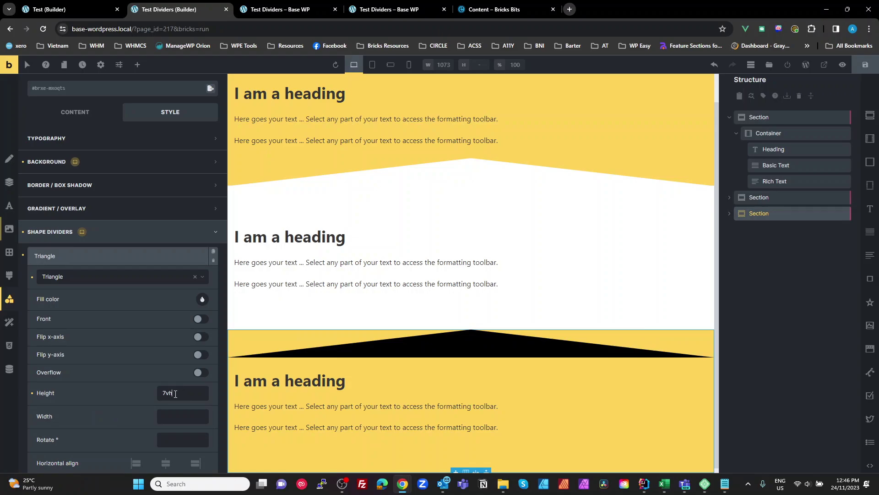
scroll(177, 398, down, 2)
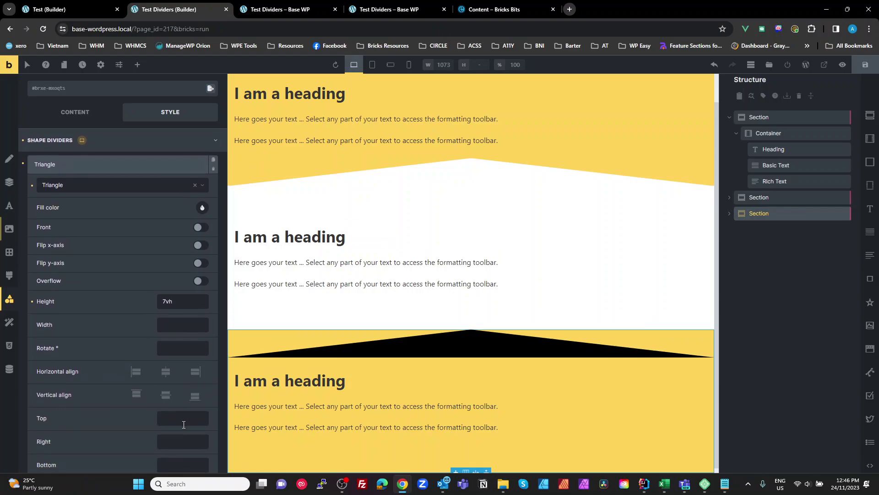
text(-7vh)
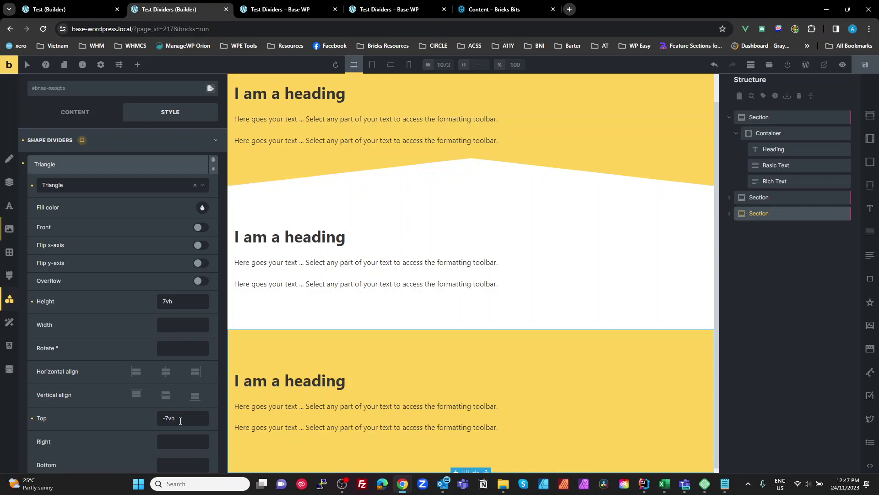
Step: Turn on Overflow, fill the divider with WPE primary yellow, and save with Ctrl+S
click(200, 281)
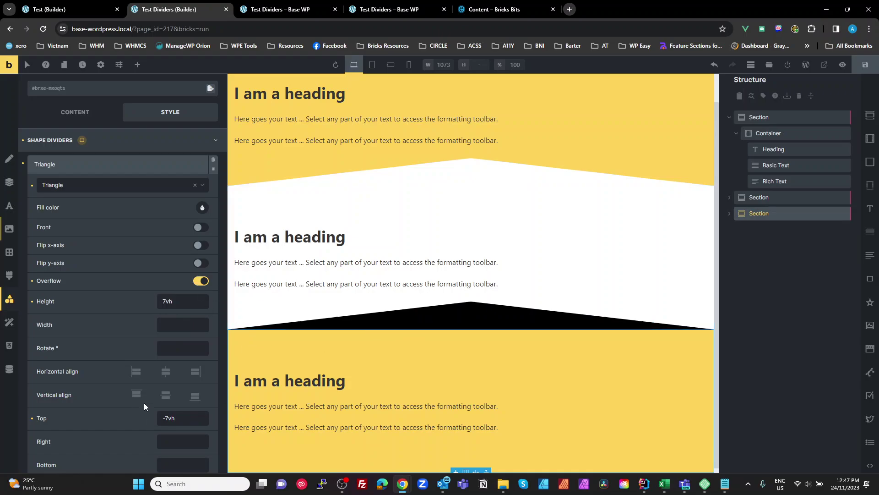
click(203, 211)
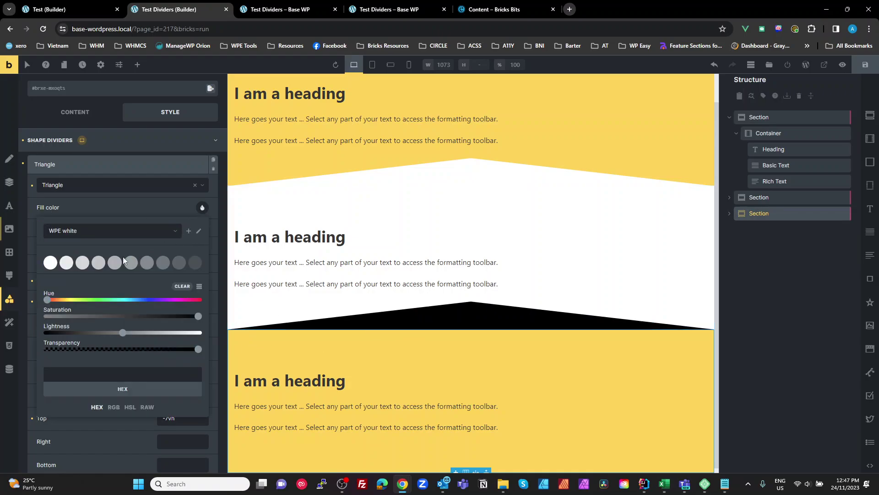
click(89, 234)
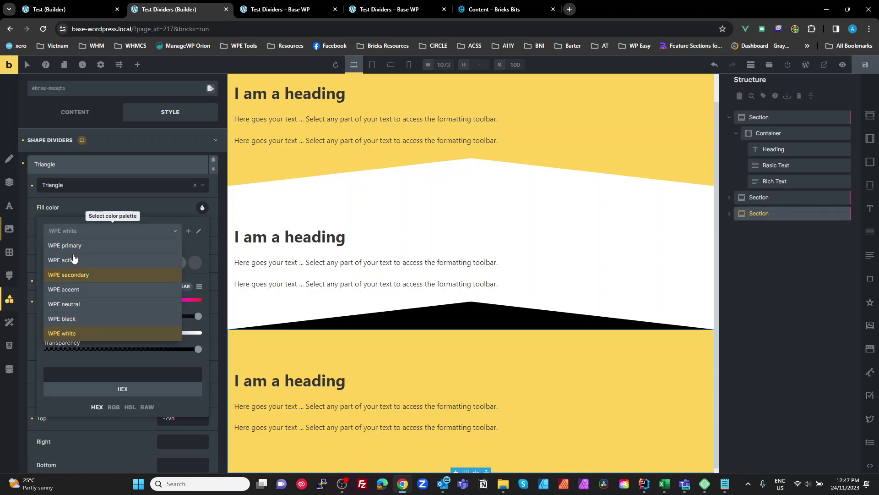
click(68, 246)
click(50, 263)
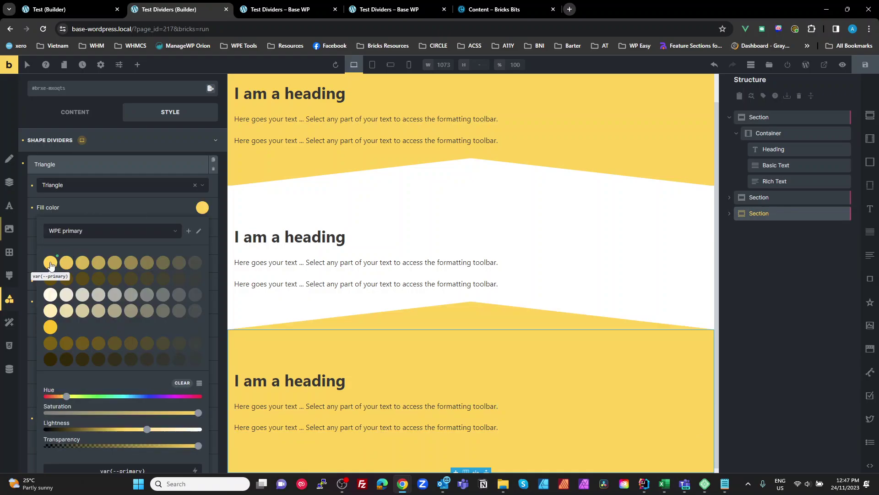
scroll(540, 363, up, 1)
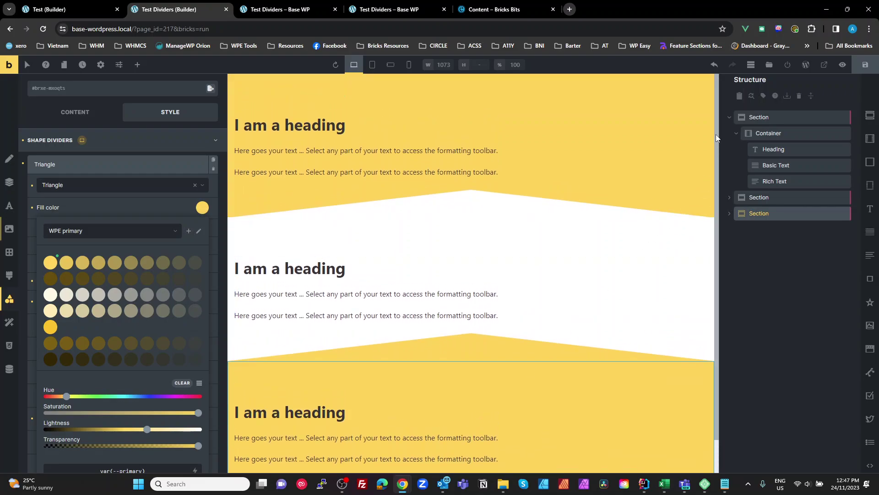
key(ctrl+s)
Step: Check the yellow divider on the live page in DevTools, then close the fill colour picker
click(275, 9)
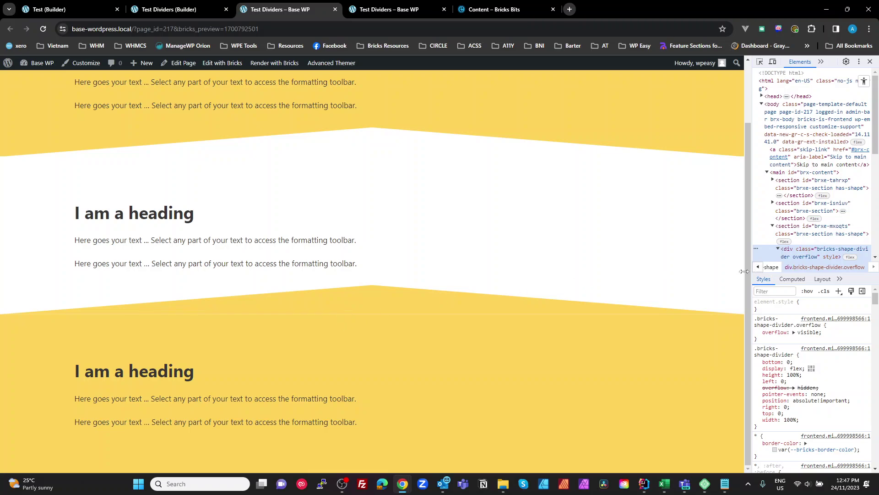
drag(746, 272, 727, 298)
click(184, 11)
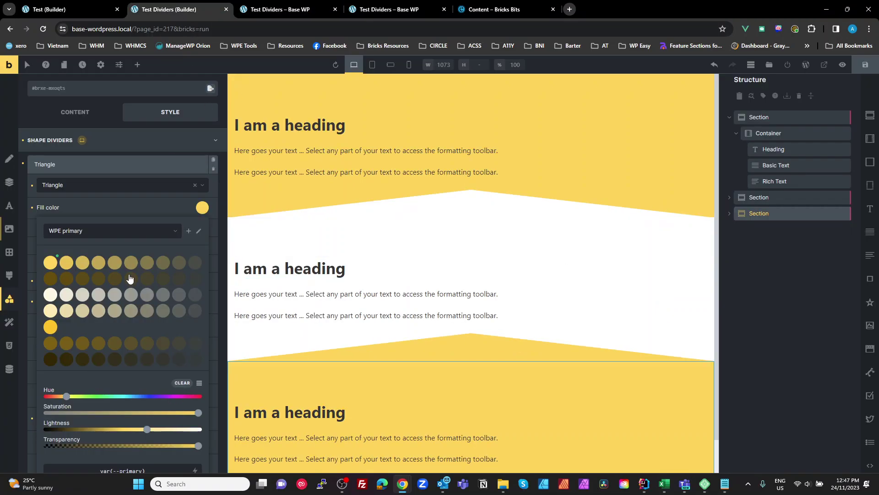
click(108, 209)
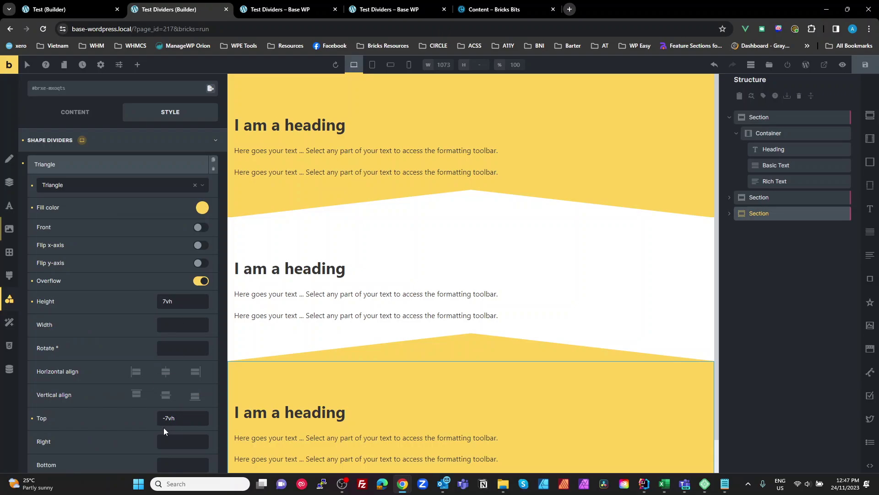
Step: Inspect the divider element in DevTools and select its bricks-shape-divider class name
click(289, 11)
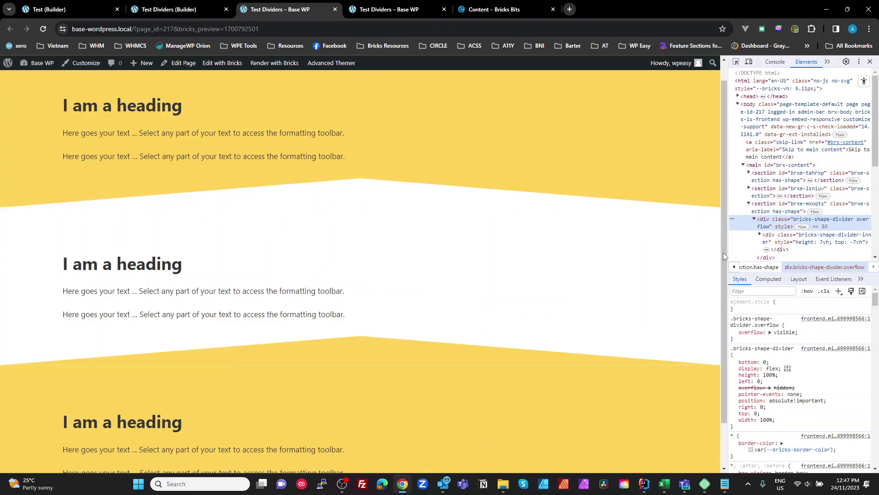
drag(724, 252, 670, 252)
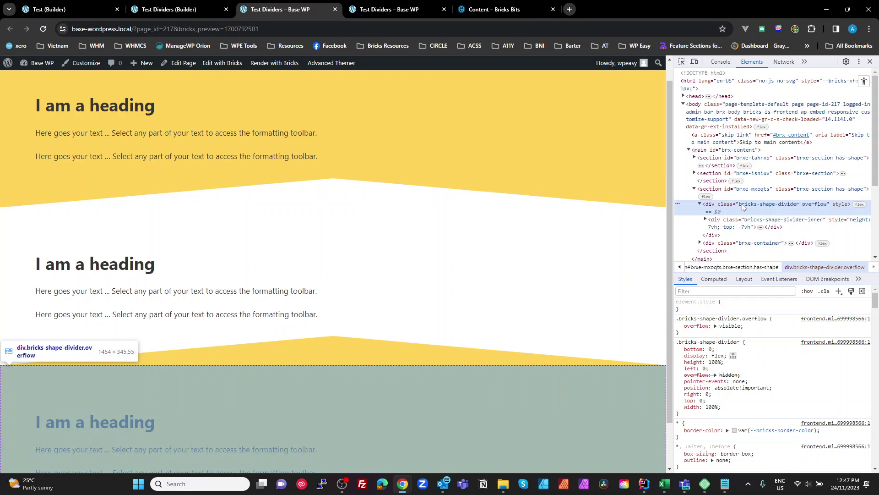
click(760, 220)
click(758, 207)
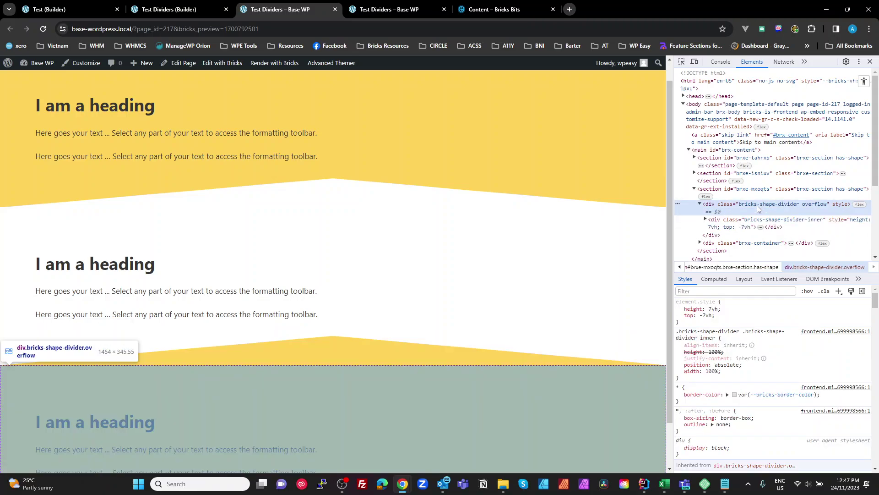
double_click(756, 204)
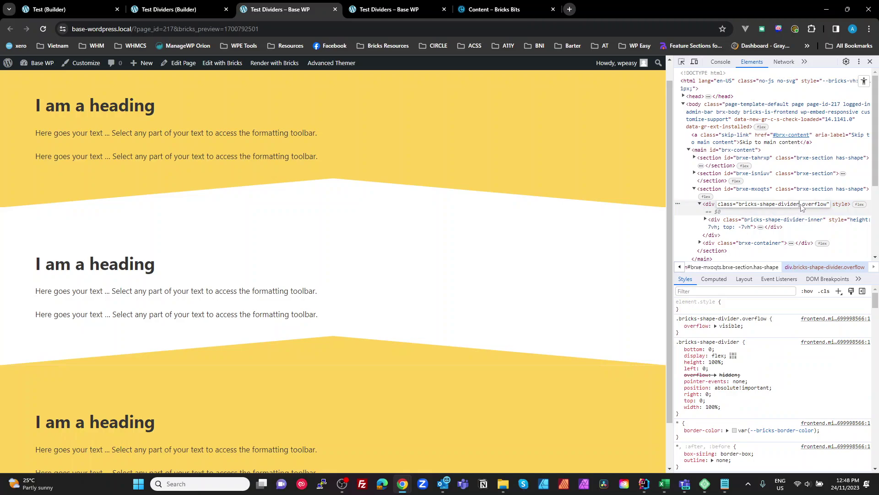
drag(799, 207, 742, 212)
key(ctrl+c)
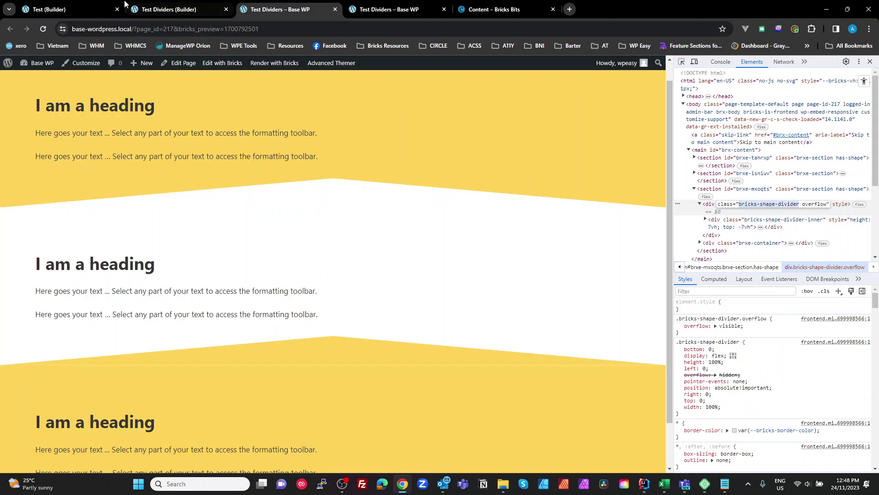
click(165, 9)
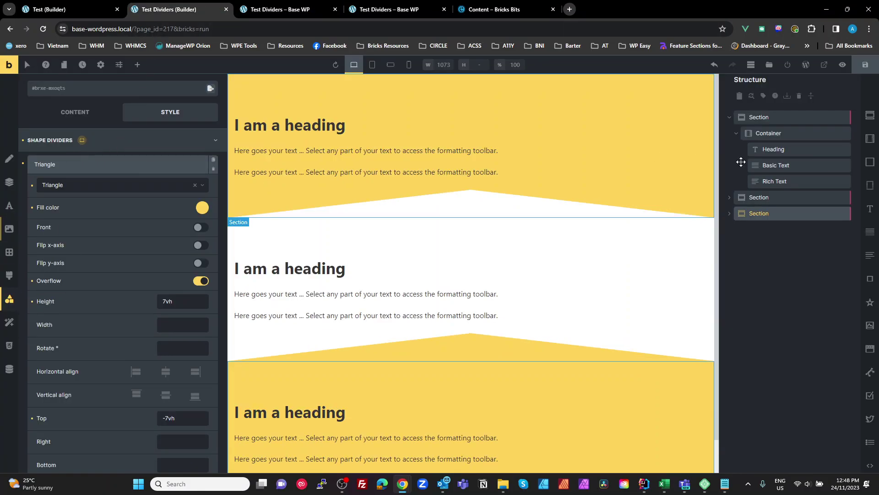
Step: Add '%root% .bricks-shape-divider { top: 1px; }' to the bottom section's custom CSS
click(9, 346)
click(171, 279)
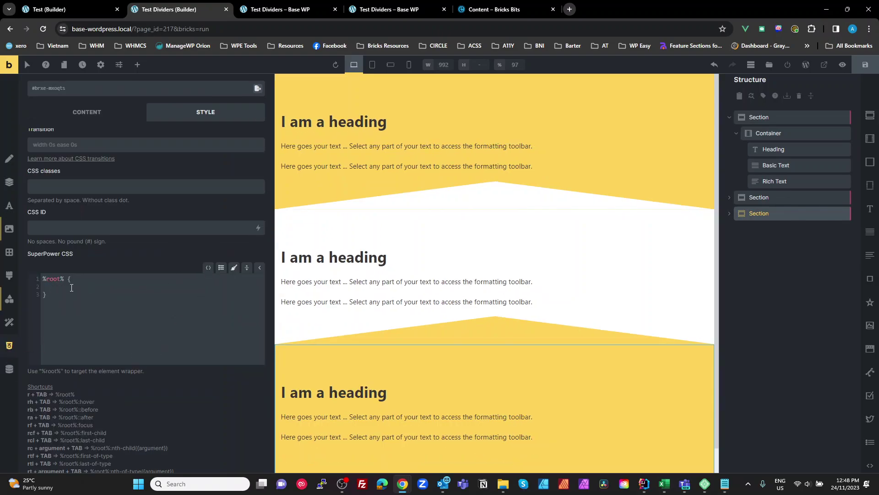
text(.)
key(ctrl+v)
text(top: 1px;)
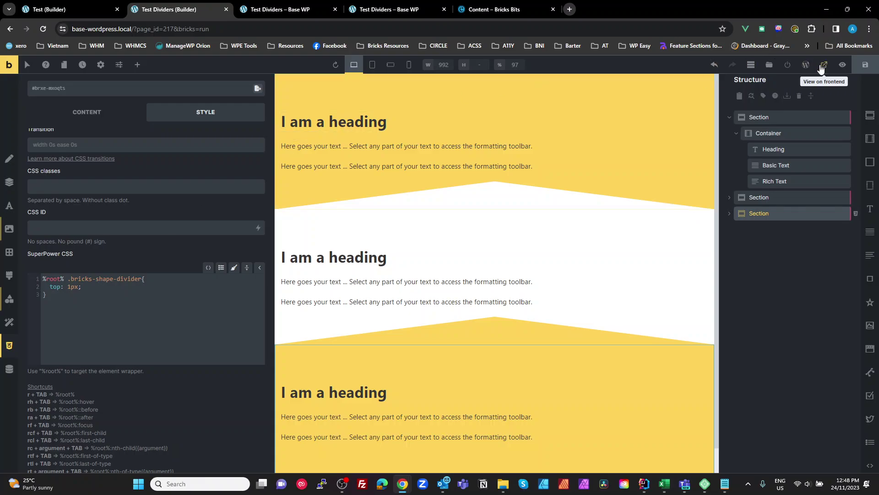
Step: Save the page and refresh the live page to confirm the hairline gap is gone
click(865, 68)
click(275, 10)
key(F5)
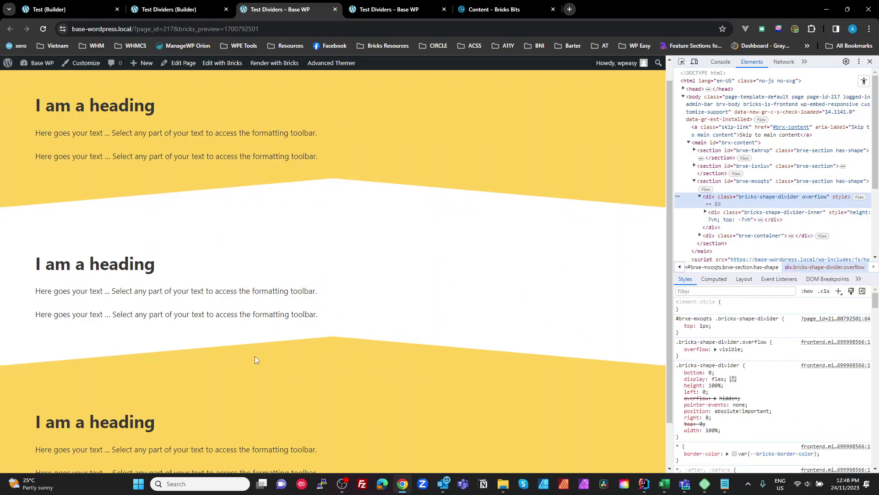
click(181, 10)
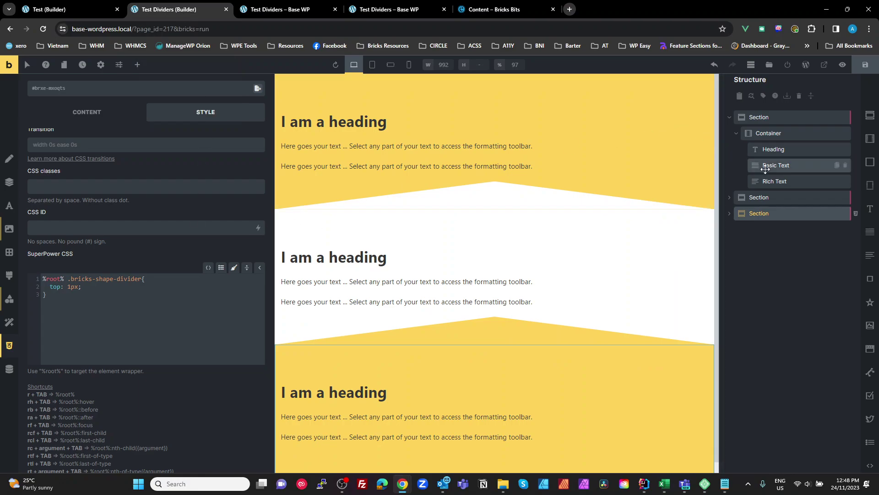
Step: Review the top section's Triangle divider offsets, then select the bottom yellow section
click(768, 120)
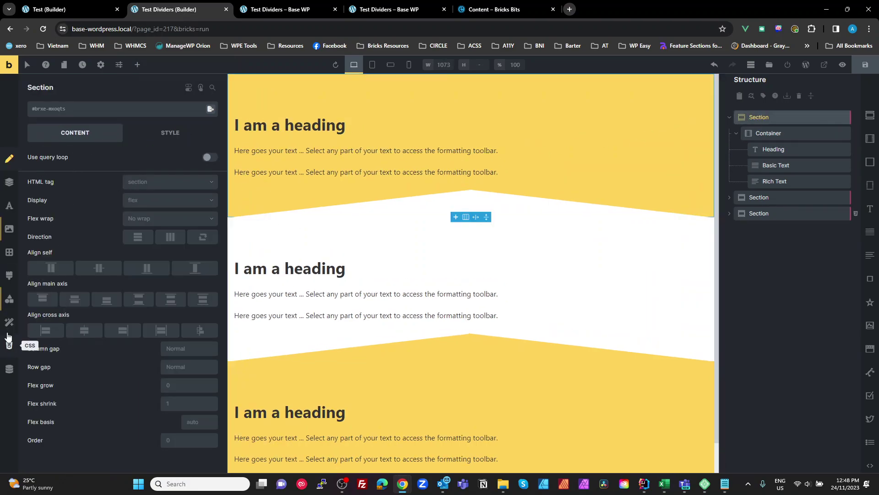
click(9, 303)
click(118, 325)
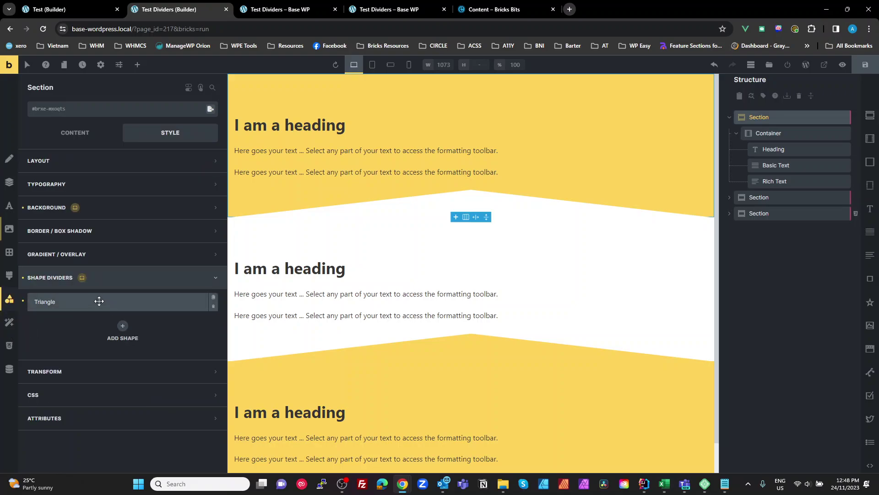
click(98, 302)
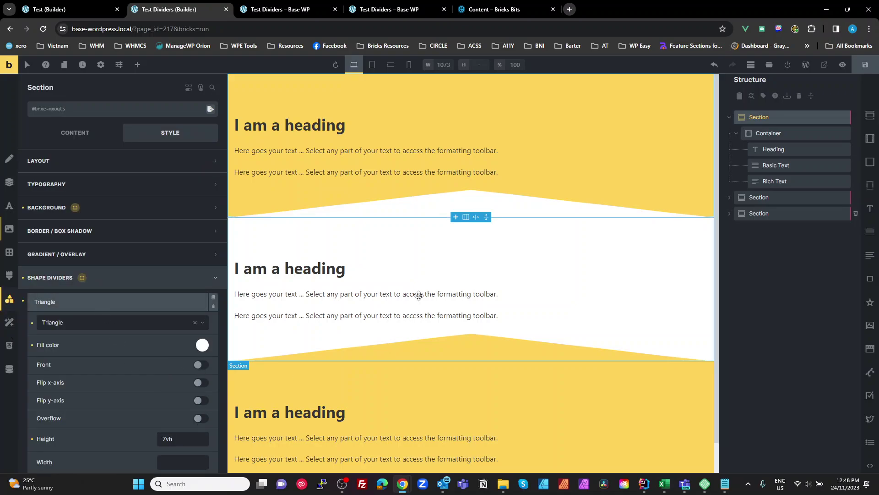
scroll(186, 403, down, 3)
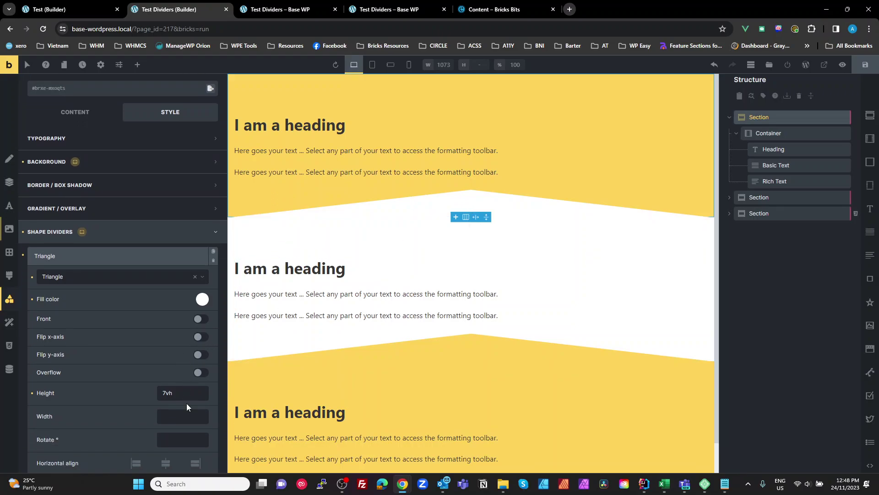
scroll(189, 415, down, 1)
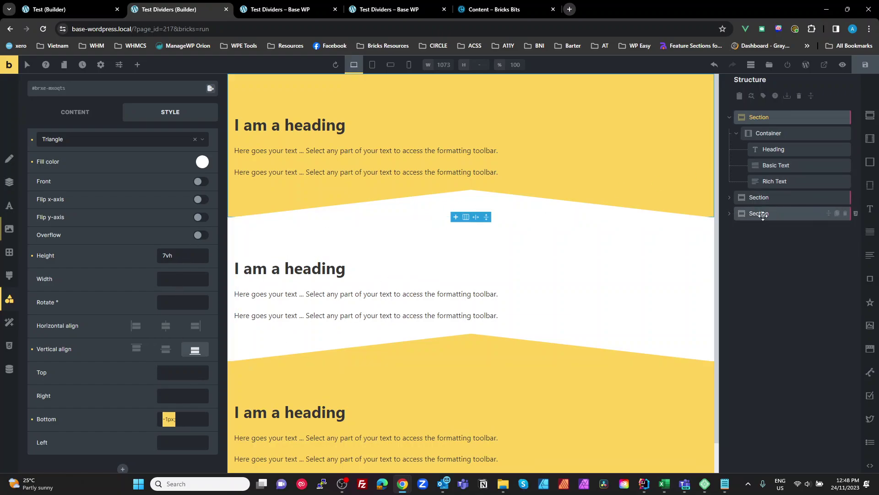
click(759, 213)
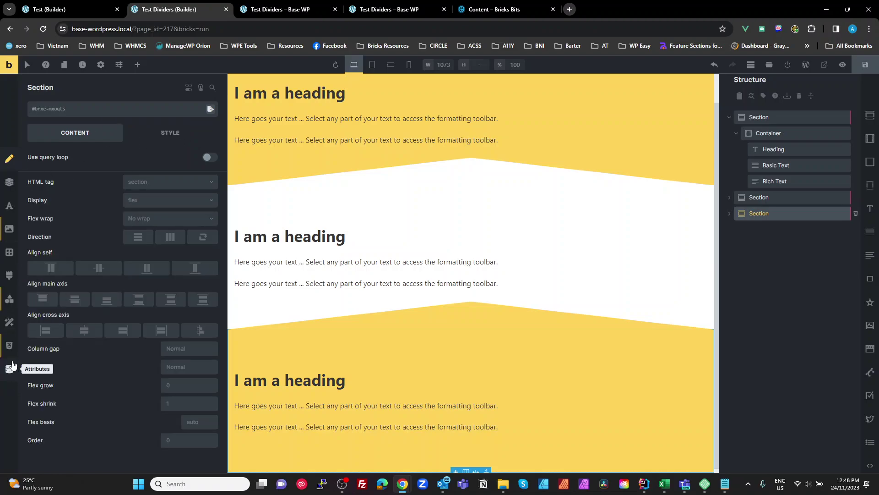
Step: Set the bottom section's Triangle divider vertical align to top and revisit its custom CSS
click(8, 302)
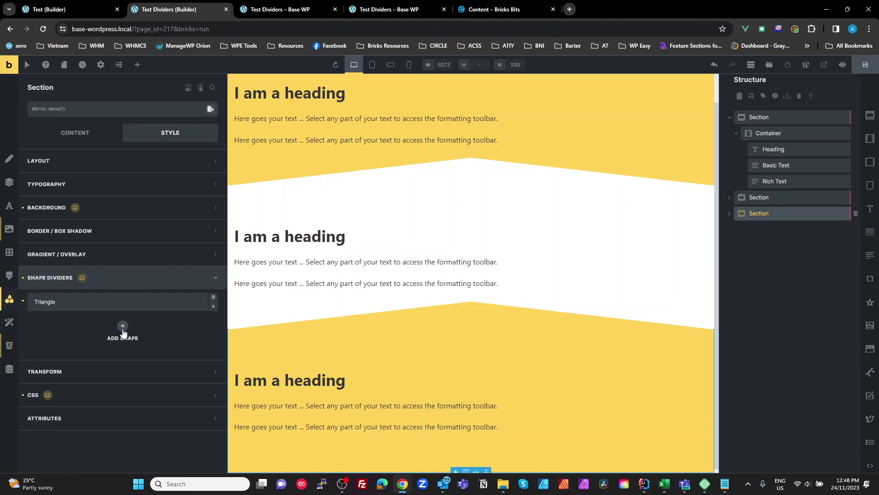
click(124, 301)
scroll(191, 408, down, 3)
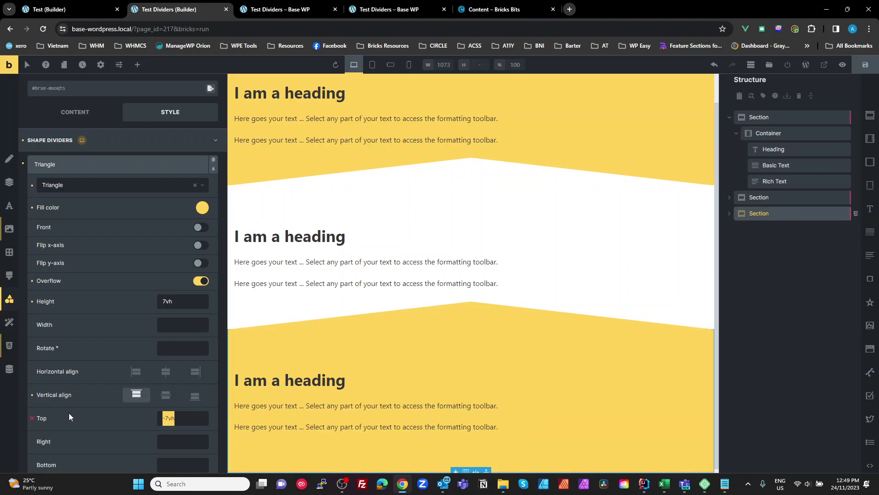
scroll(174, 414, down, 2)
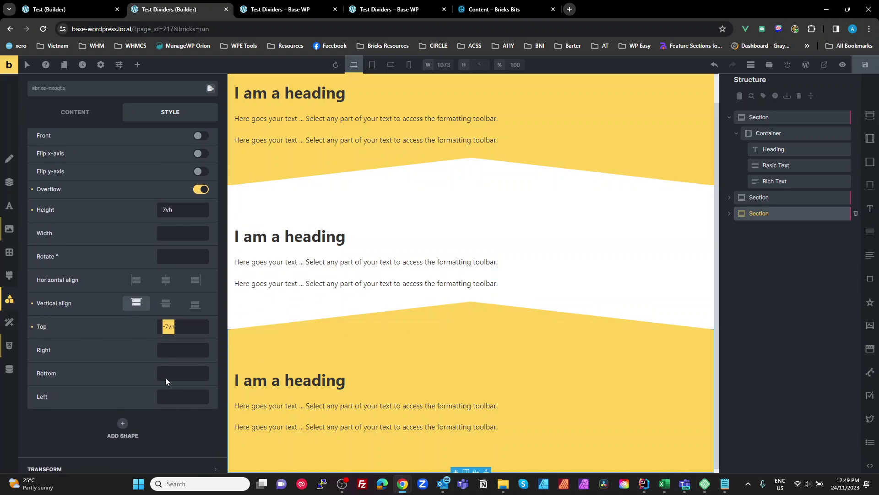
click(9, 345)
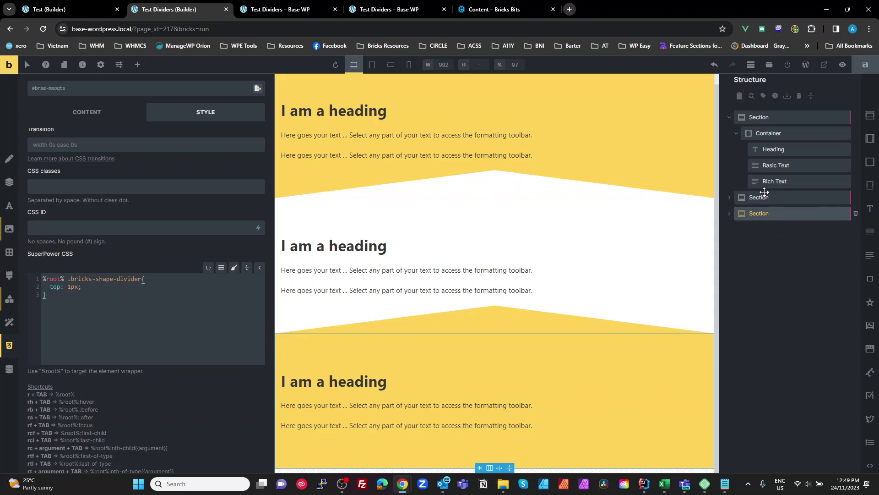
Step: Give the second (white) section a bottom padding of calc(7vh + var(--space-xxl))
click(779, 197)
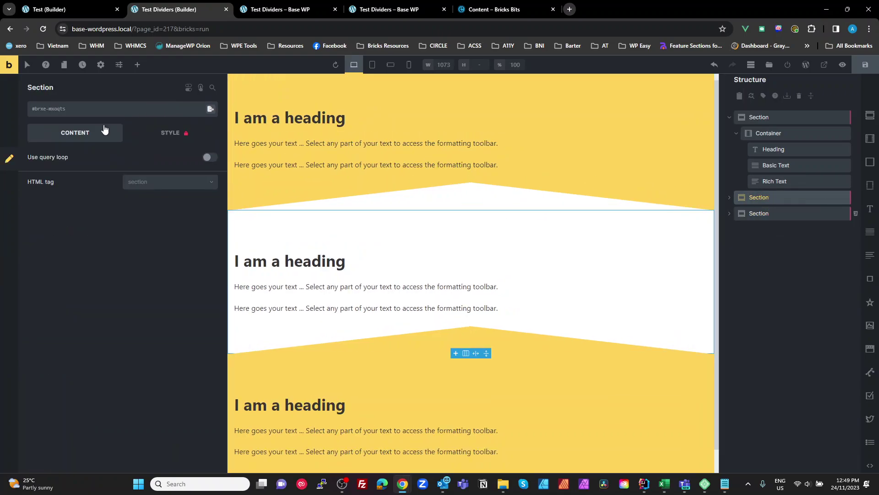
click(174, 132)
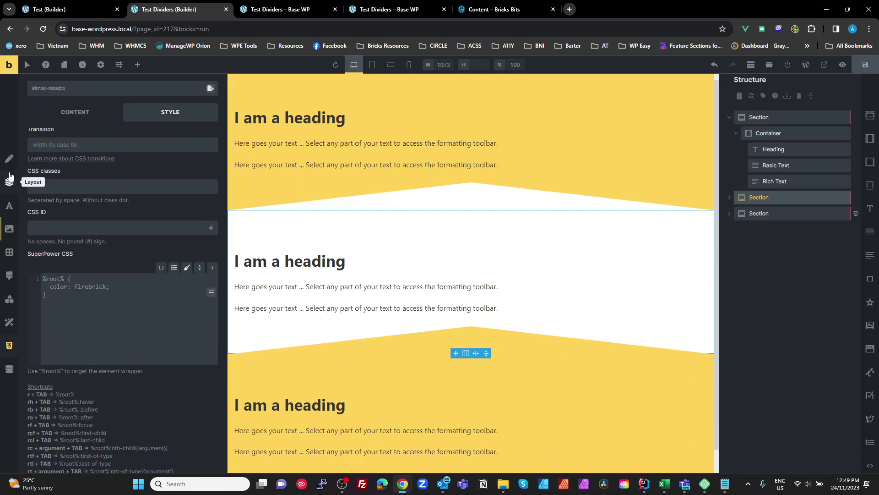
click(12, 158)
click(9, 182)
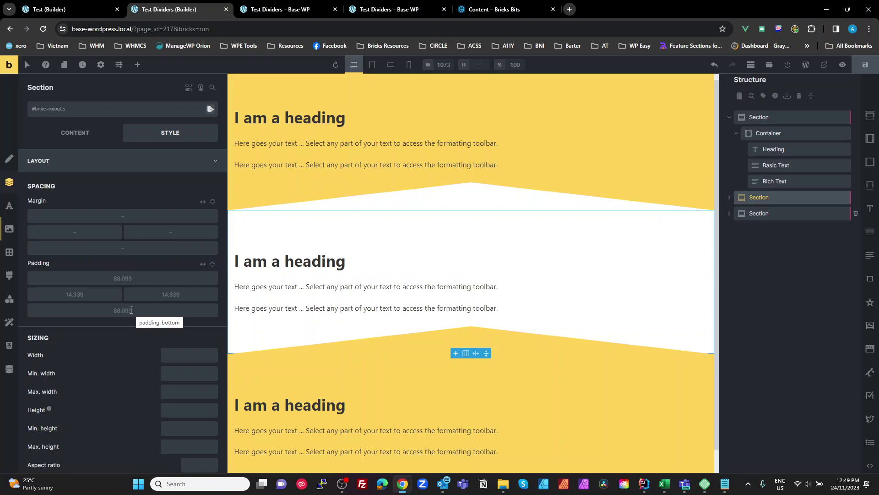
text(sp)
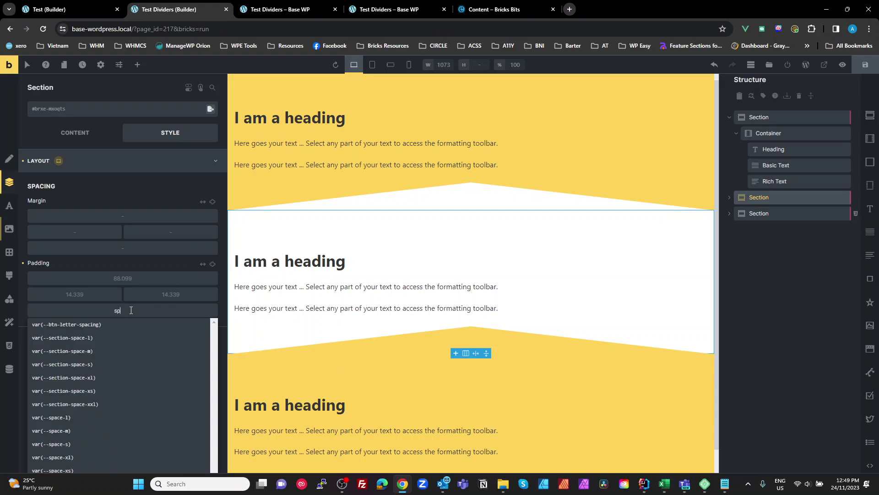
text(ace-s))
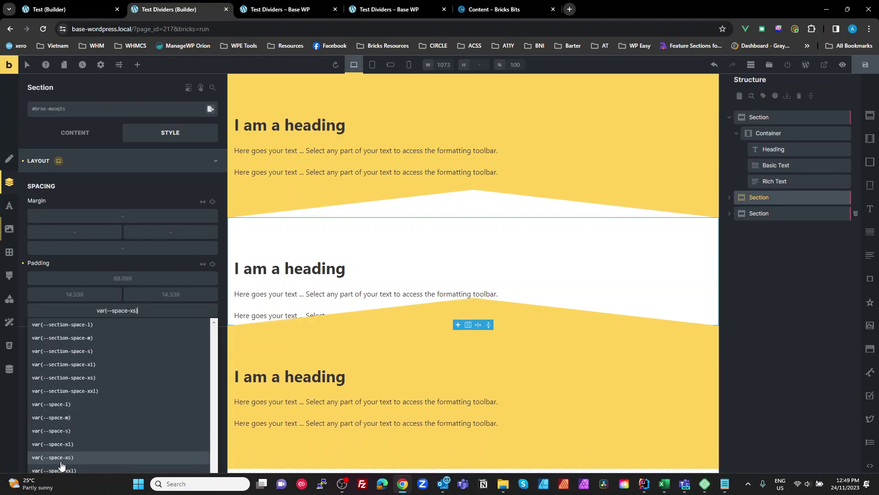
scroll(64, 458, down, 1)
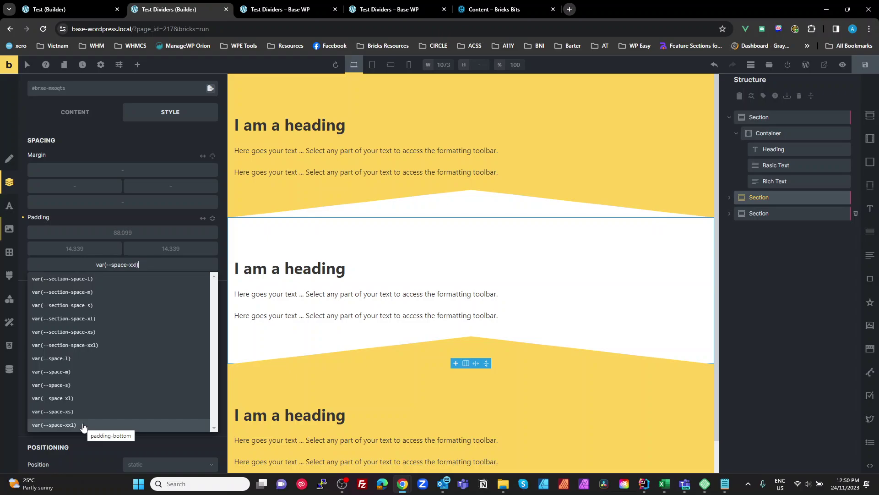
click(83, 425)
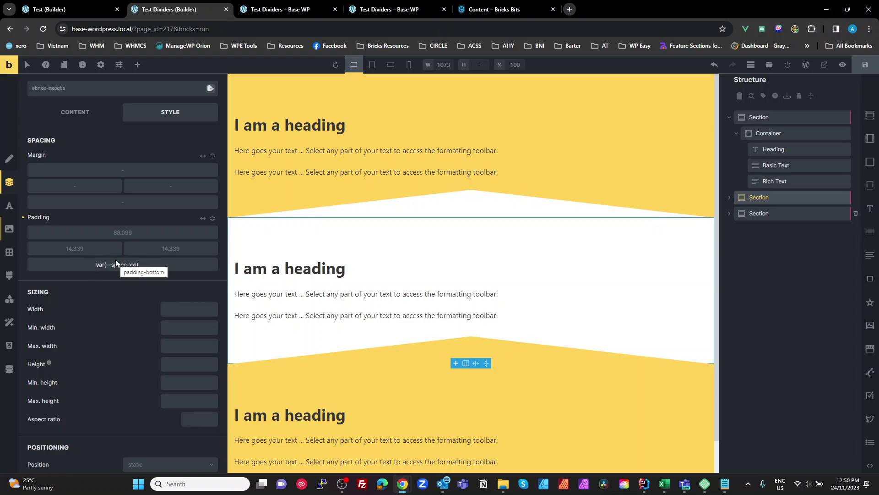
text(calc()
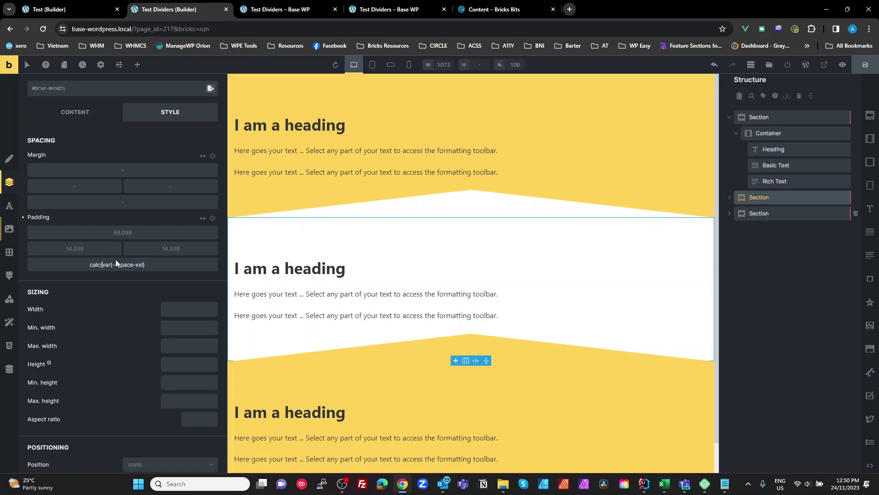
text(7vh + )
text())
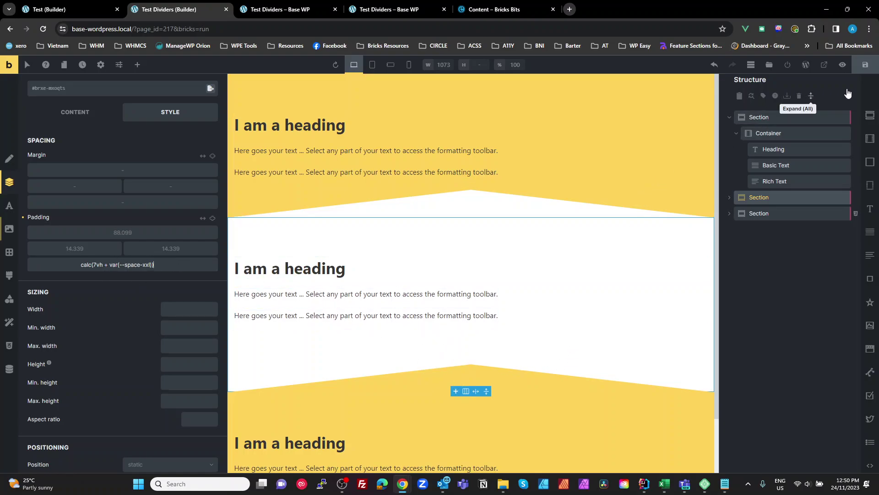
Step: Save the page and reload its frontend preview to check the dividers
click(866, 67)
click(245, 9)
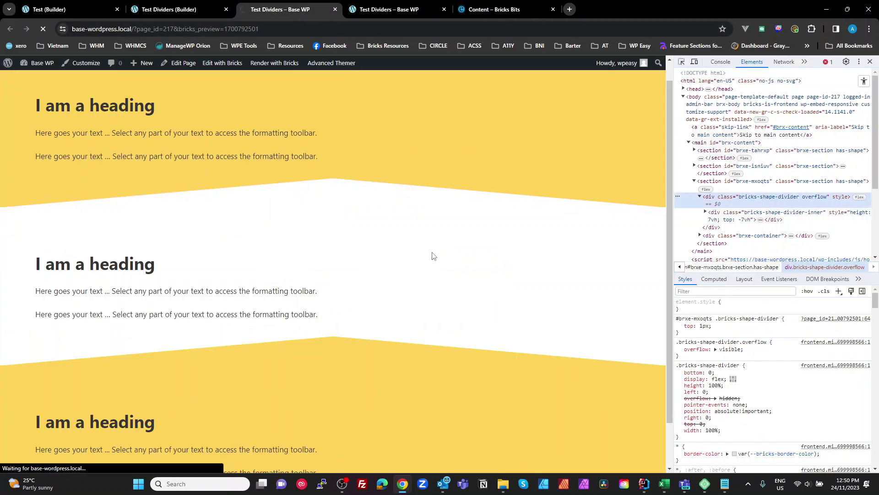
key(F5)
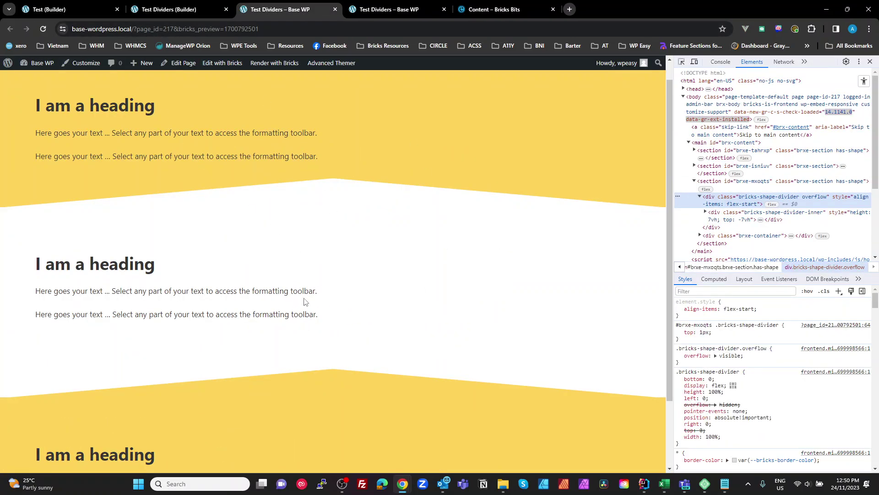